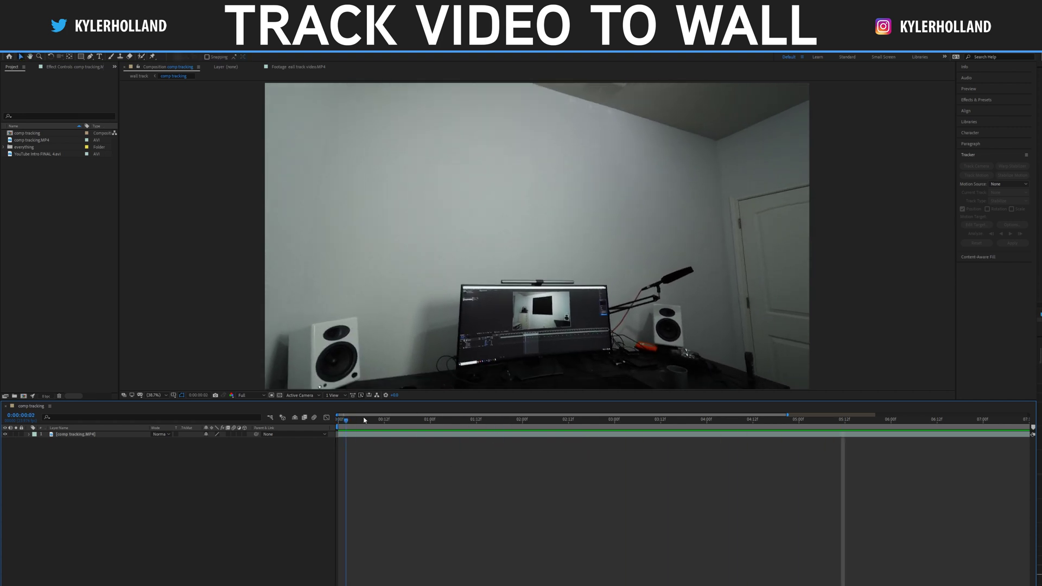
# Stop the preview, select the room footage layer and run a 3D camera track on it.
pyautogui.press('space')
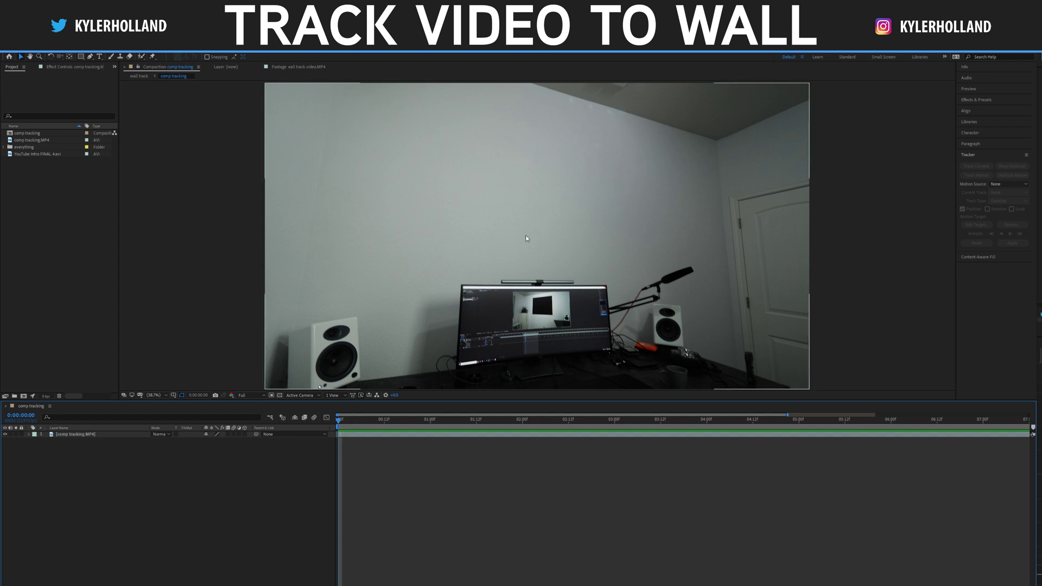
pyautogui.click(339, 435)
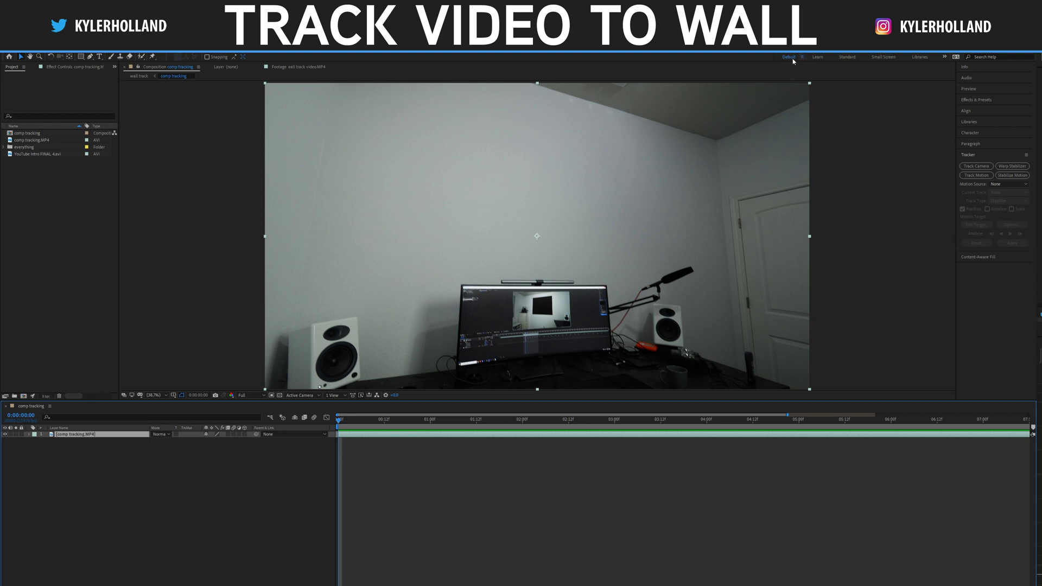
pyautogui.click(971, 156)
pyautogui.click(975, 156)
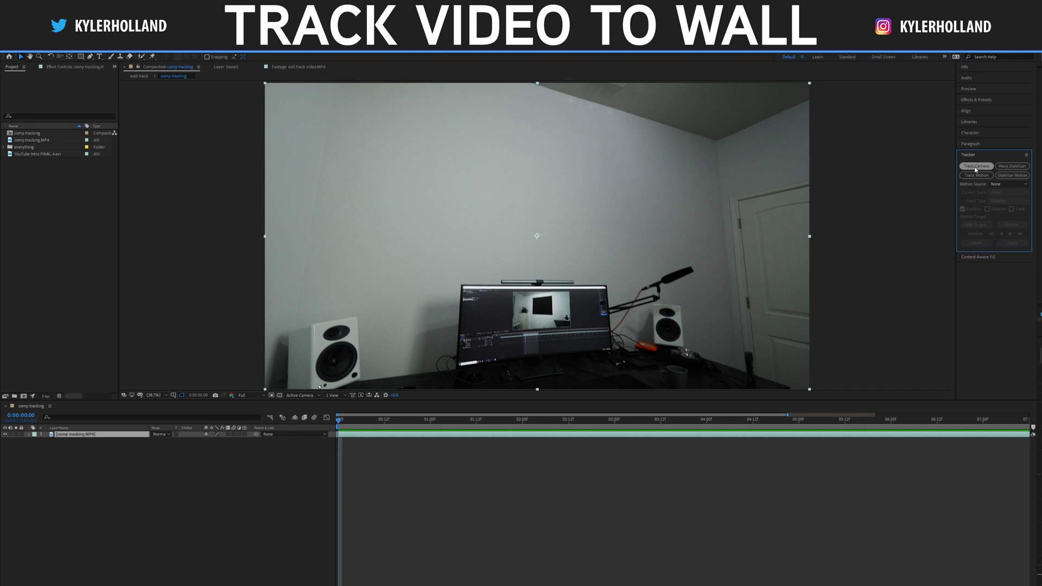
pyautogui.click(975, 167)
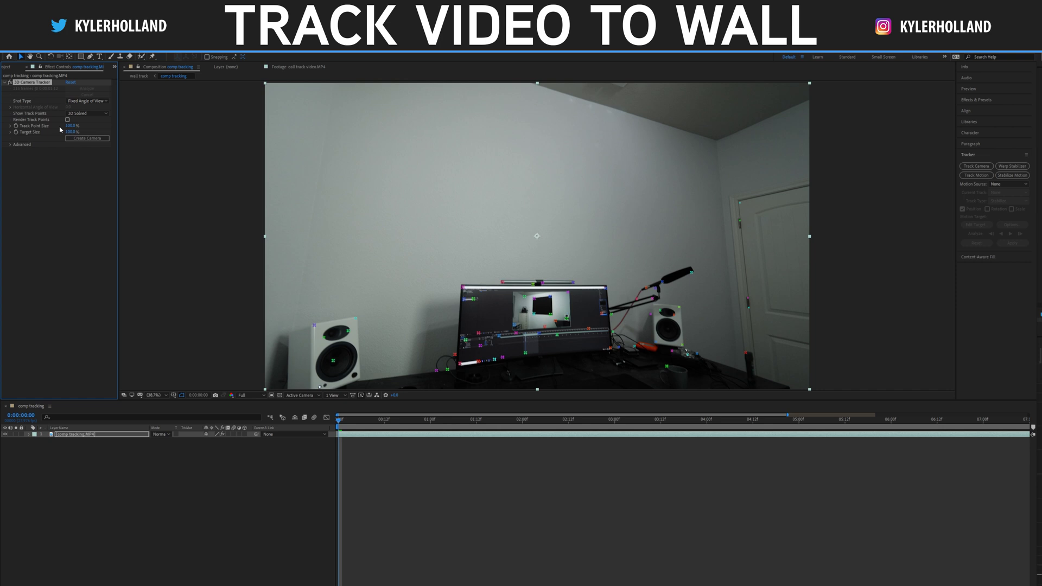
# Enlarge track points to 250%, move to a later frame, and marquee-select points on the monitor.
pyautogui.moveTo(69, 125)
pyautogui.mouseDown()
pyautogui.moveTo(82, 125)
pyautogui.moveTo(74, 125)
pyautogui.mouseUp()
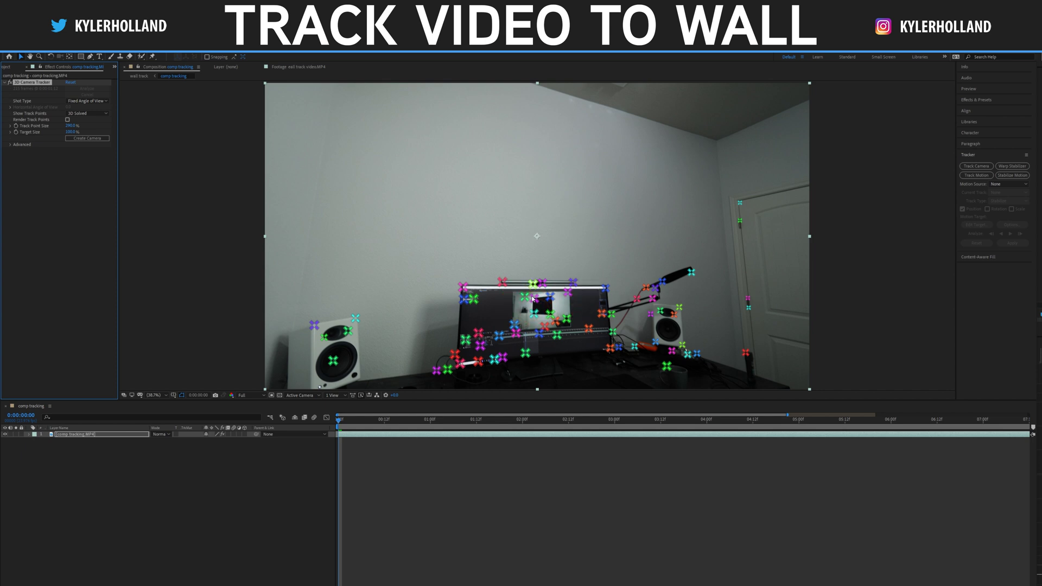
pyautogui.moveTo(389, 425); pyautogui.dragTo(339, 422)
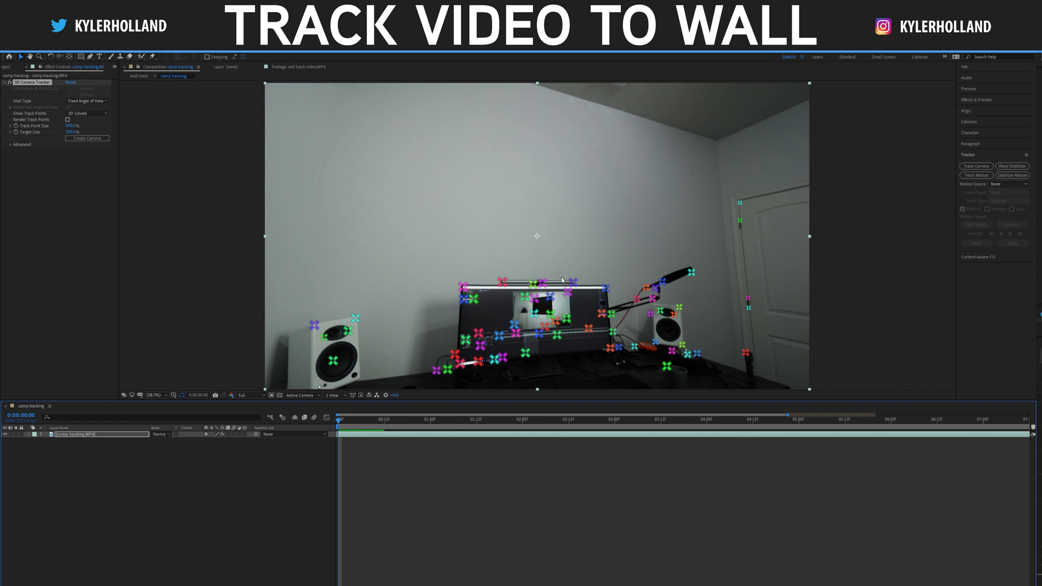
pyautogui.click(537, 296)
pyautogui.moveTo(529, 313); pyautogui.dragTo(586, 277)
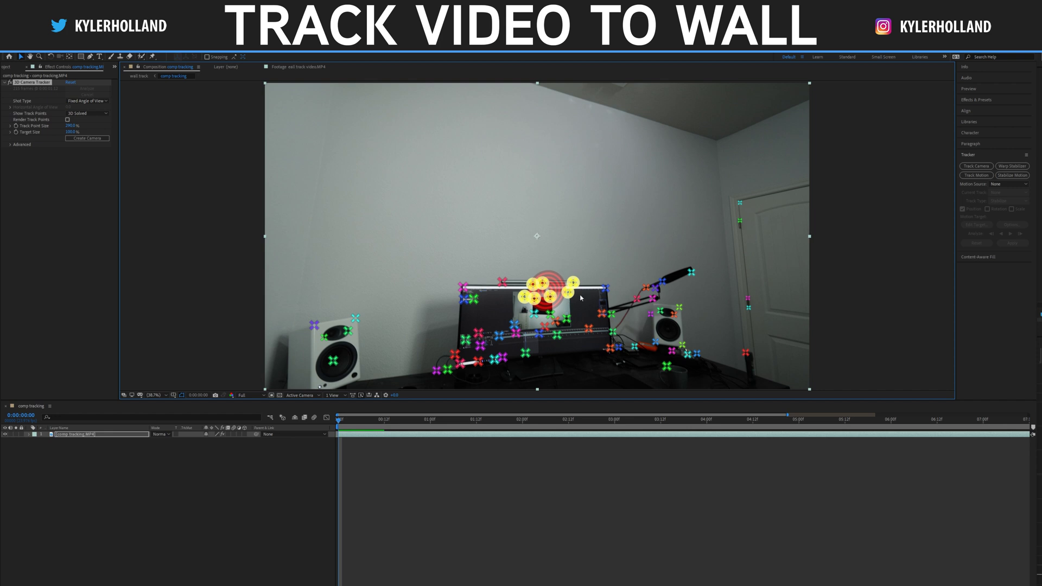
# Create a solid and camera from the monitor points, then preview Track Solid 1.
pyautogui.rightClick(554, 292)
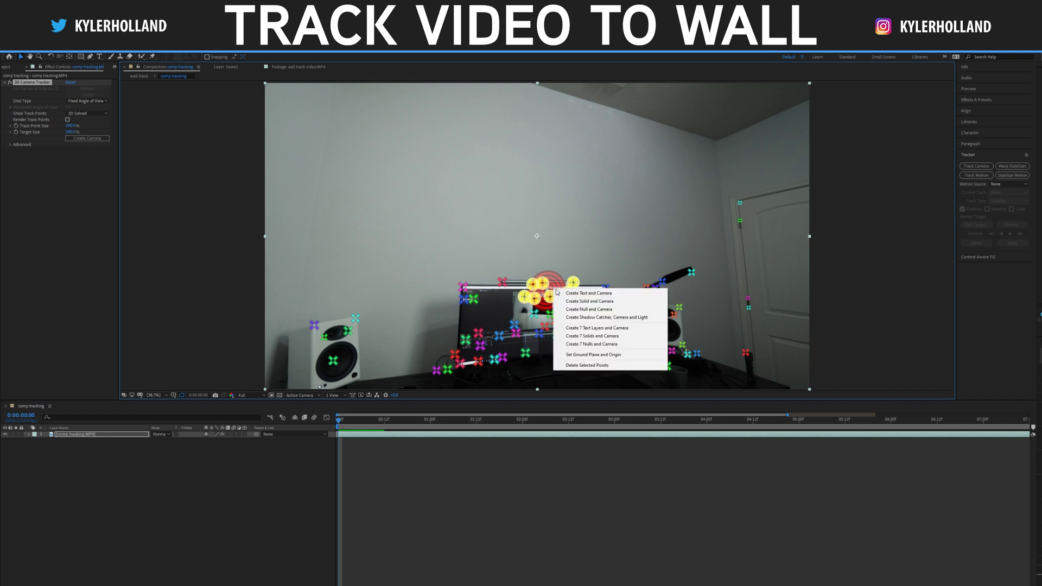
pyautogui.click(583, 303)
pyautogui.click(81, 434)
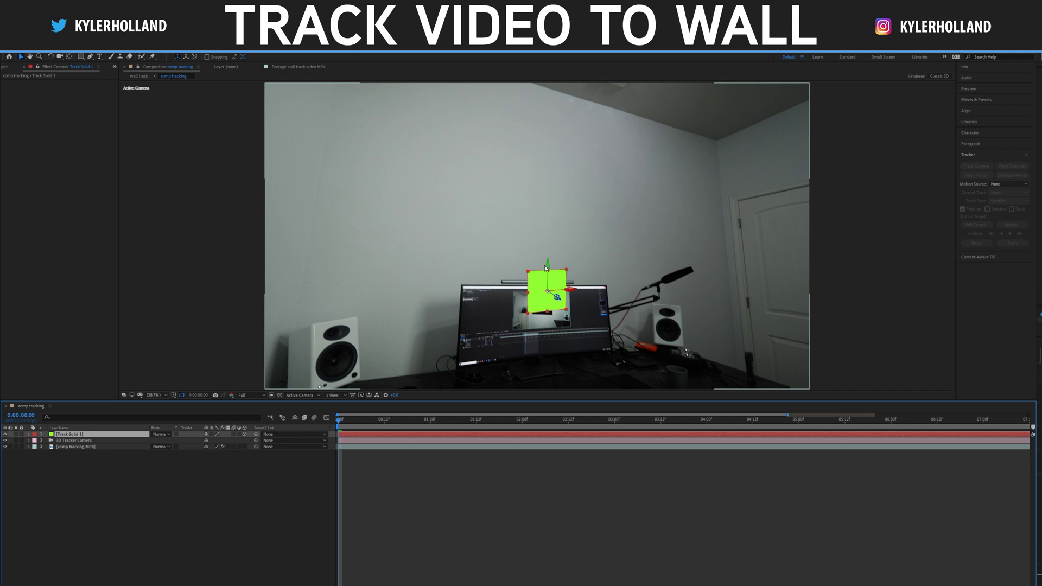
pyautogui.press('space')
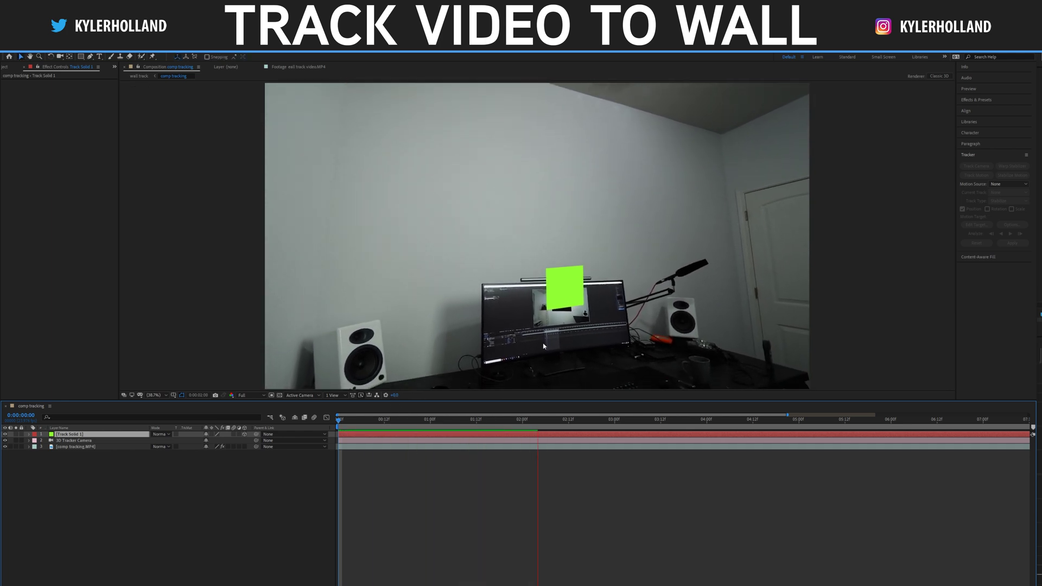
pyautogui.click(539, 330)
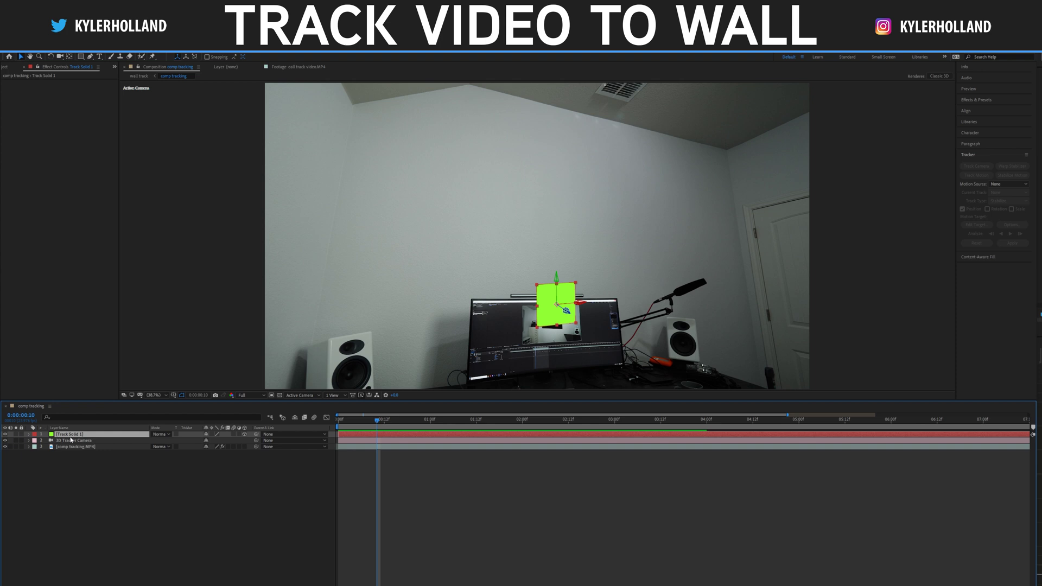
# Scale Track Solid 1 to 267% and move it up onto the wall.
pyautogui.press('s')
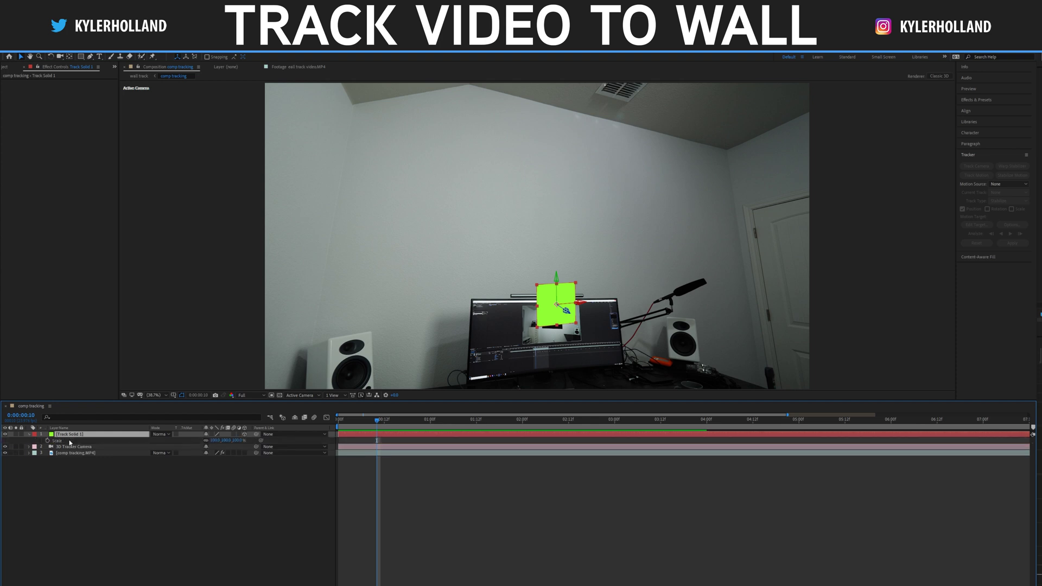
pyautogui.moveTo(215, 440); pyautogui.dragTo(616, 299)
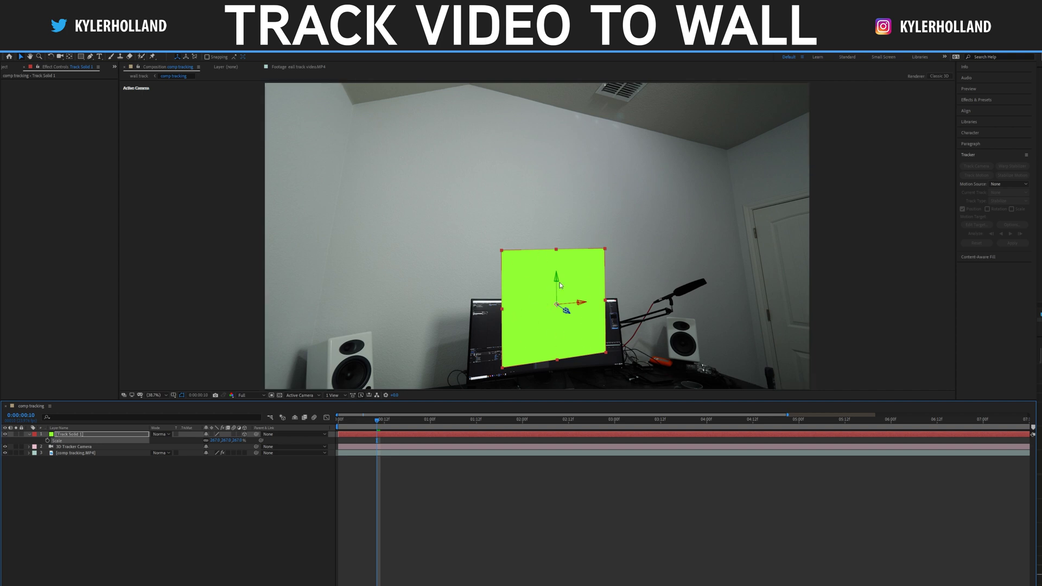
pyautogui.moveTo(573, 295); pyautogui.dragTo(568, 205)
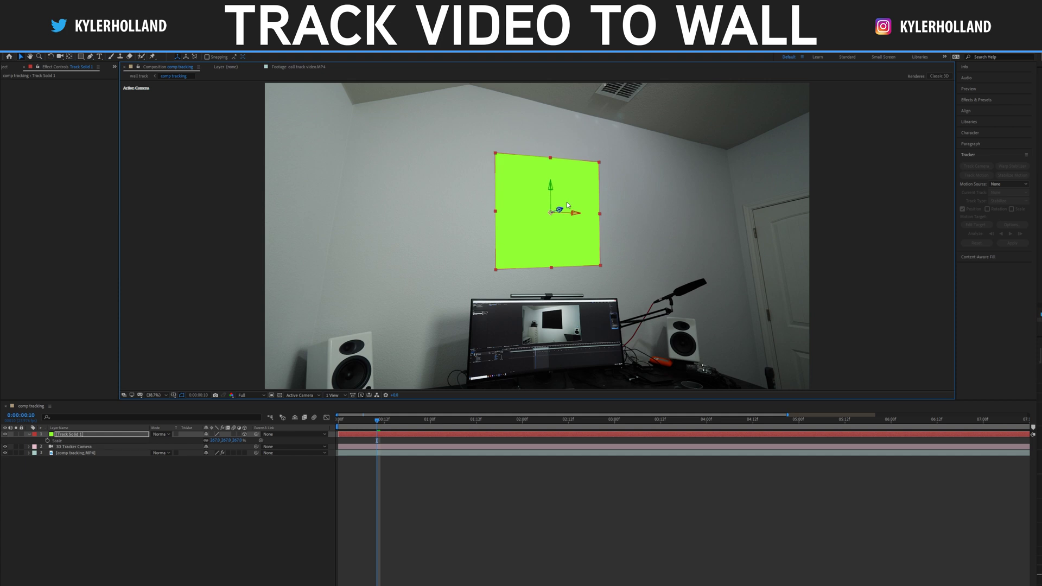
# Tilt the solid's Orientation X to 341.3° so it lies flat on the wall.
pyautogui.click(29, 434)
pyautogui.click(29, 435)
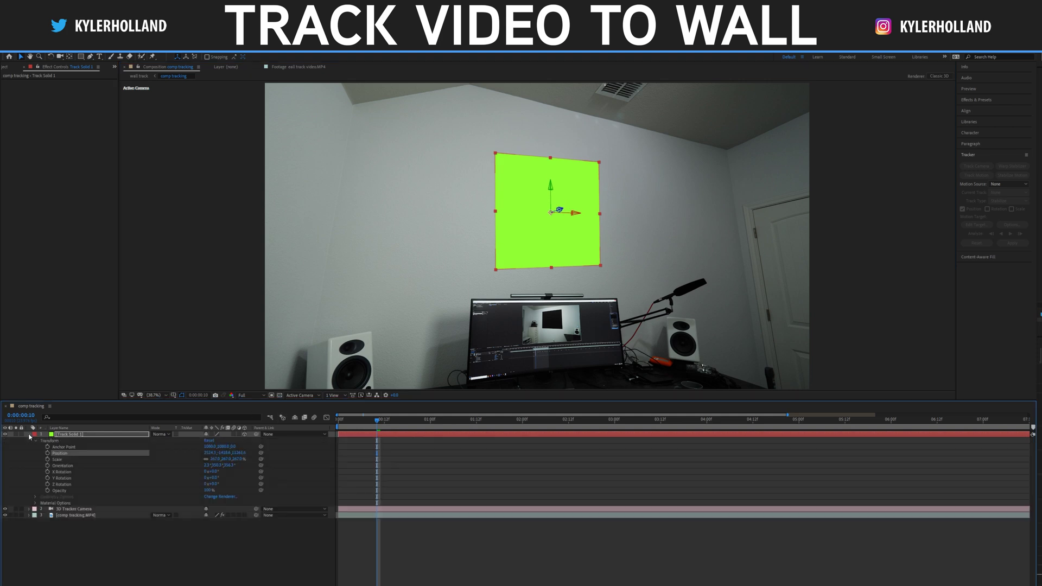
pyautogui.click(68, 466)
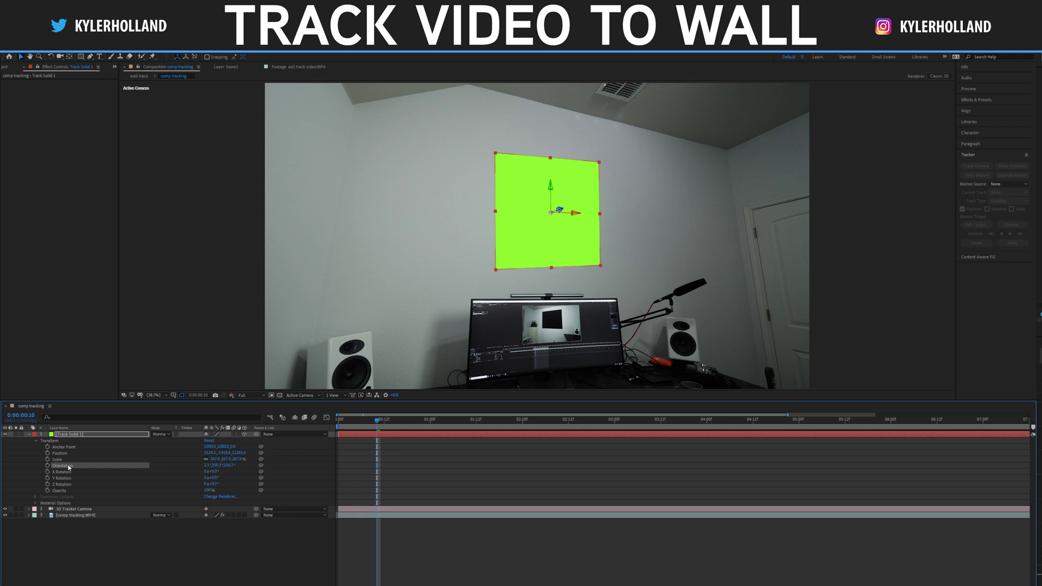
pyautogui.moveTo(206, 465); pyautogui.dragTo(237, 465)
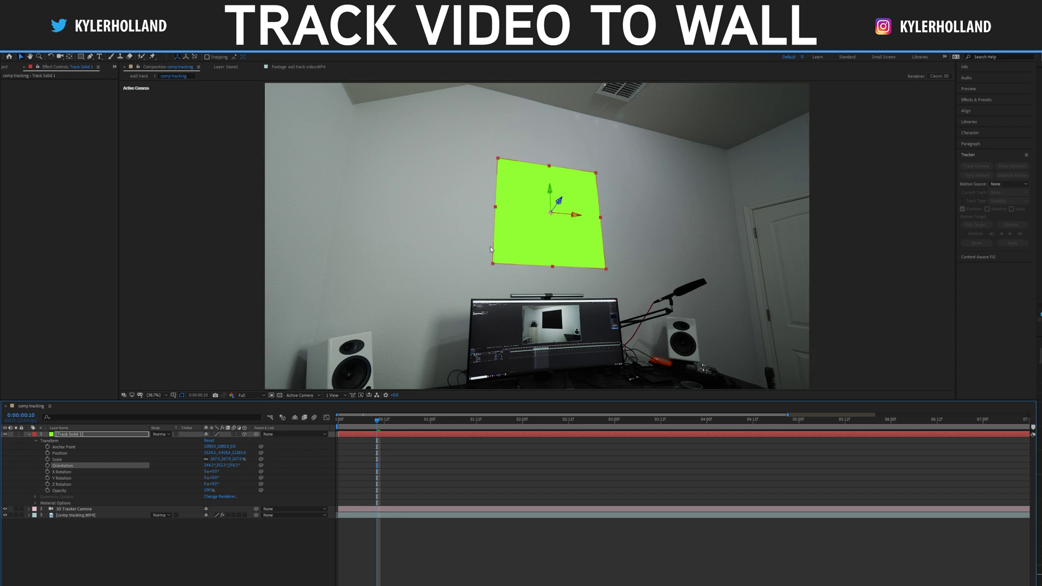
pyautogui.click(77, 436)
# Pre-compose Track Solid 1 as 'VIDEO LAYER TRACK' and open the new composition.
pyautogui.rightClick(71, 436)
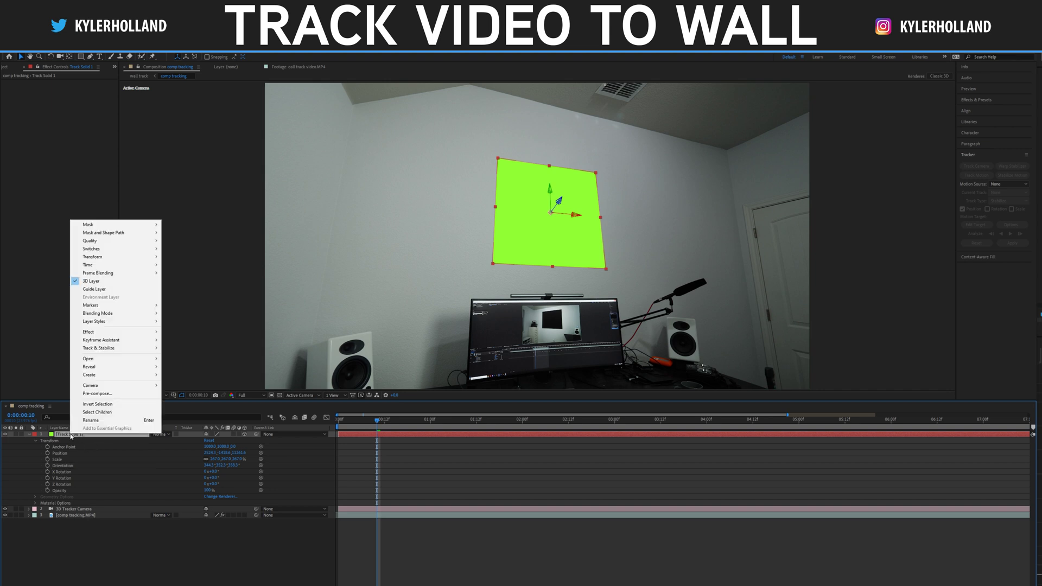
pyautogui.click(103, 395)
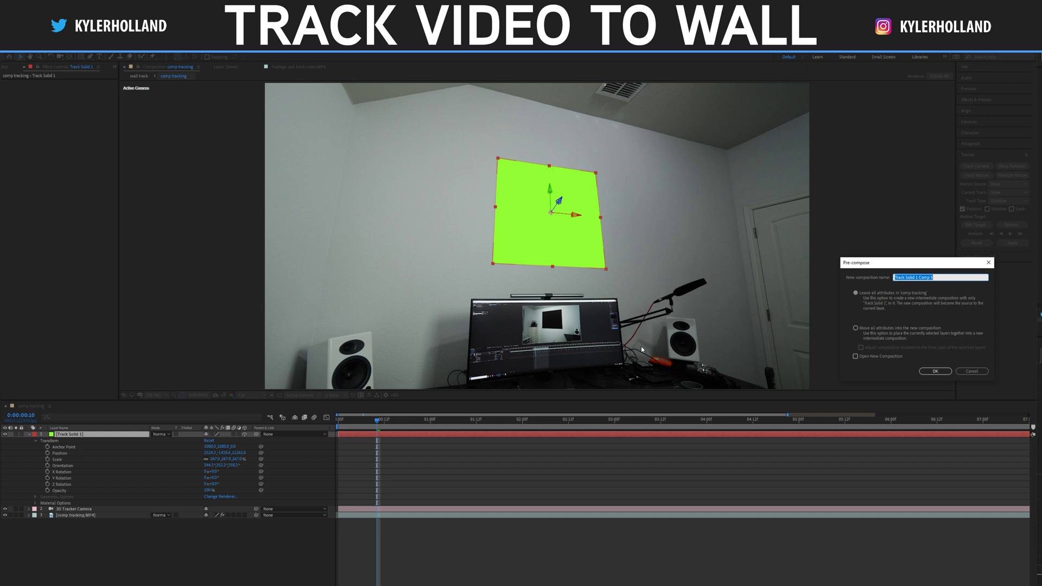
pyautogui.write('VIDEO LAYER TRACK')
pyautogui.press('Return')
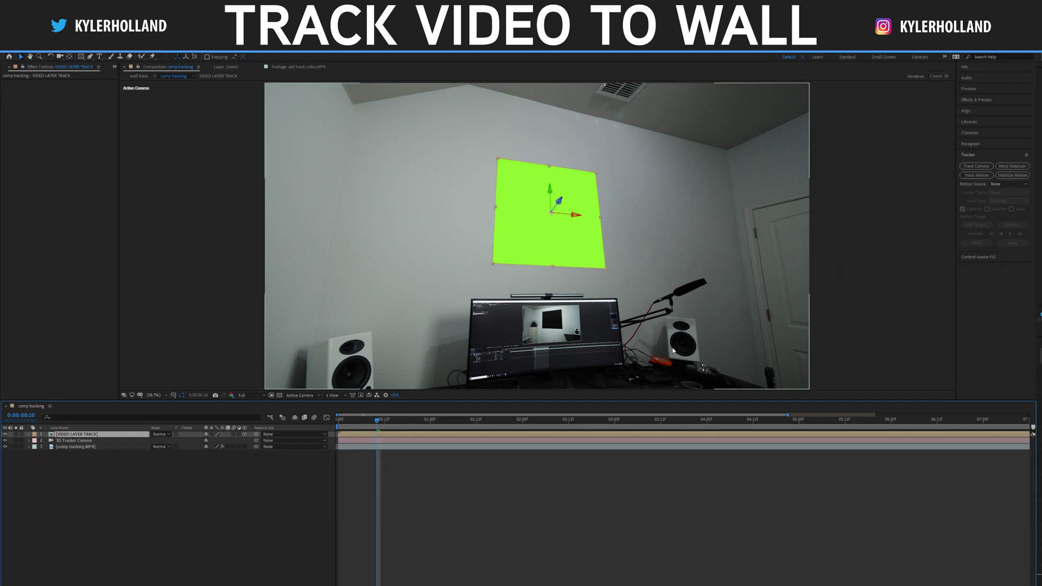
pyautogui.doubleClick(80, 436)
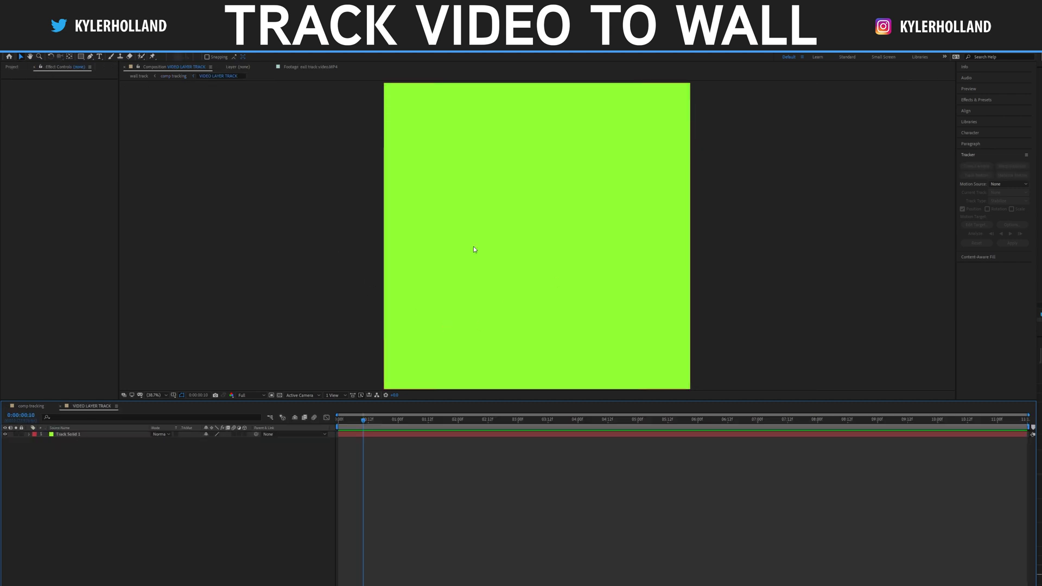
# Set the composition width to 3840 px and delete the green solid.
pyautogui.click(38, 50)
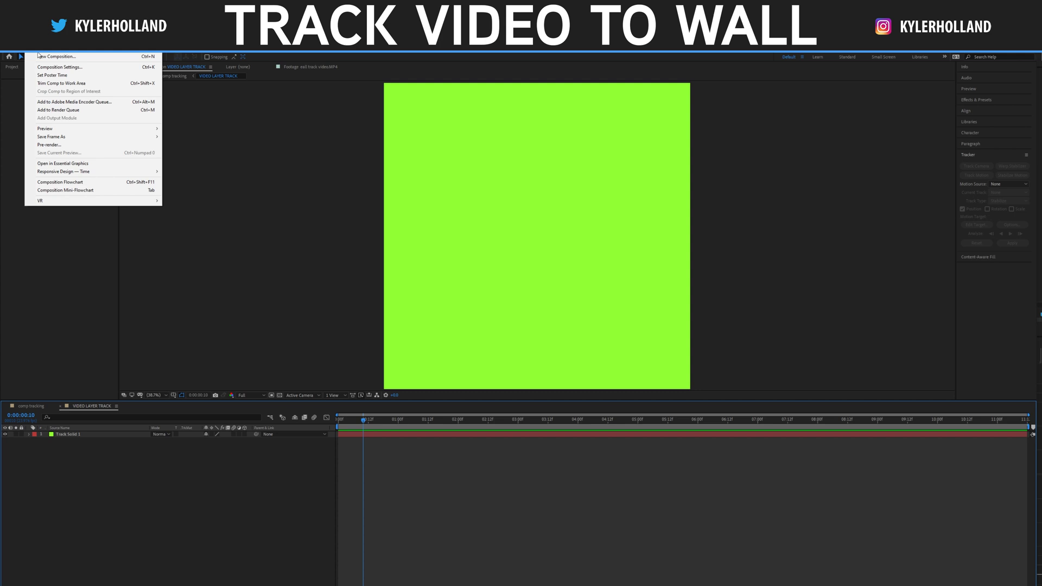
pyautogui.click(54, 67)
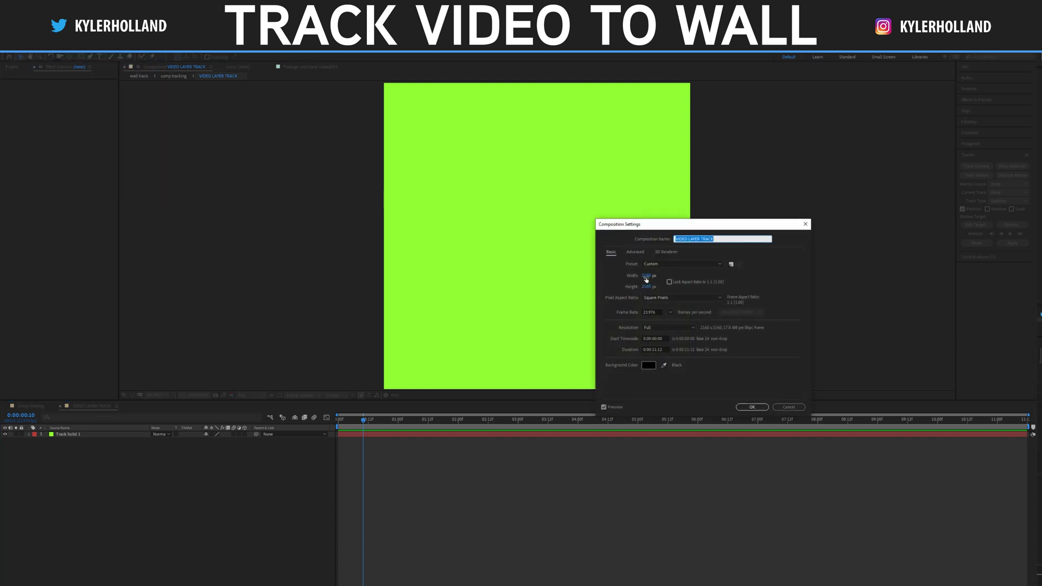
pyautogui.click(645, 277)
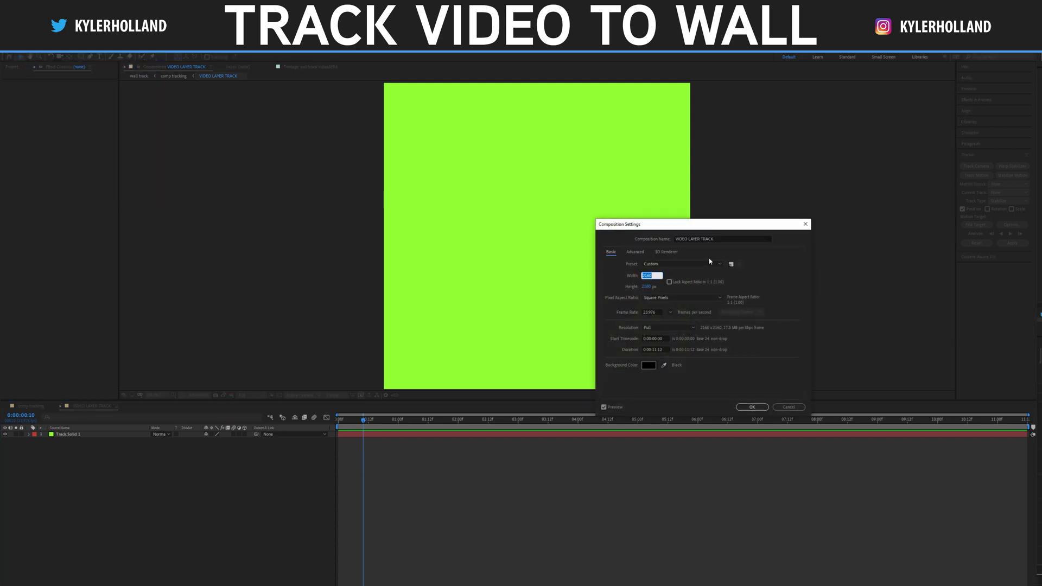
pyautogui.write('3840')
pyautogui.click(762, 407)
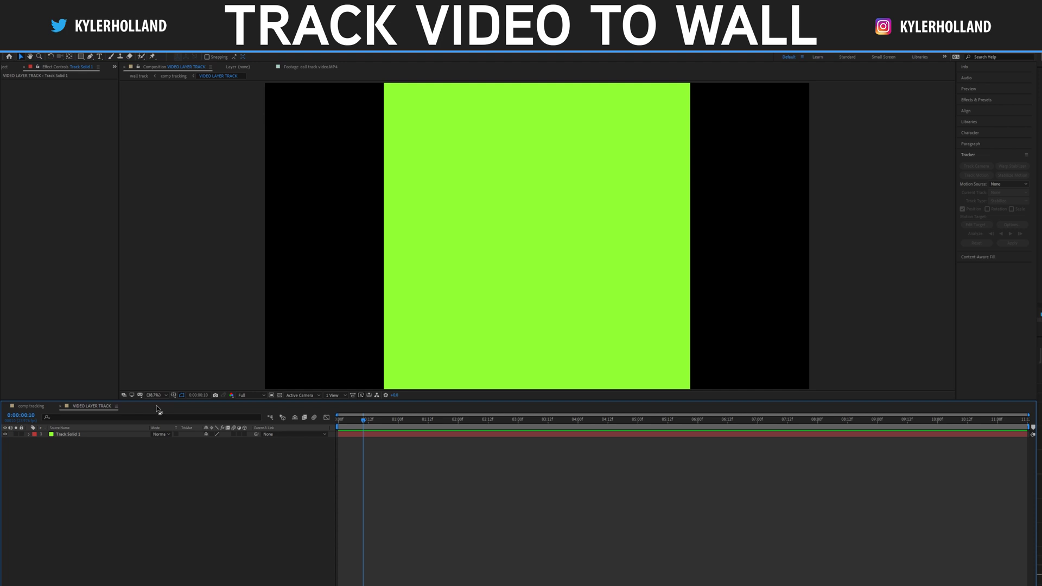
pyautogui.click(79, 435)
pyautogui.press('Delete')
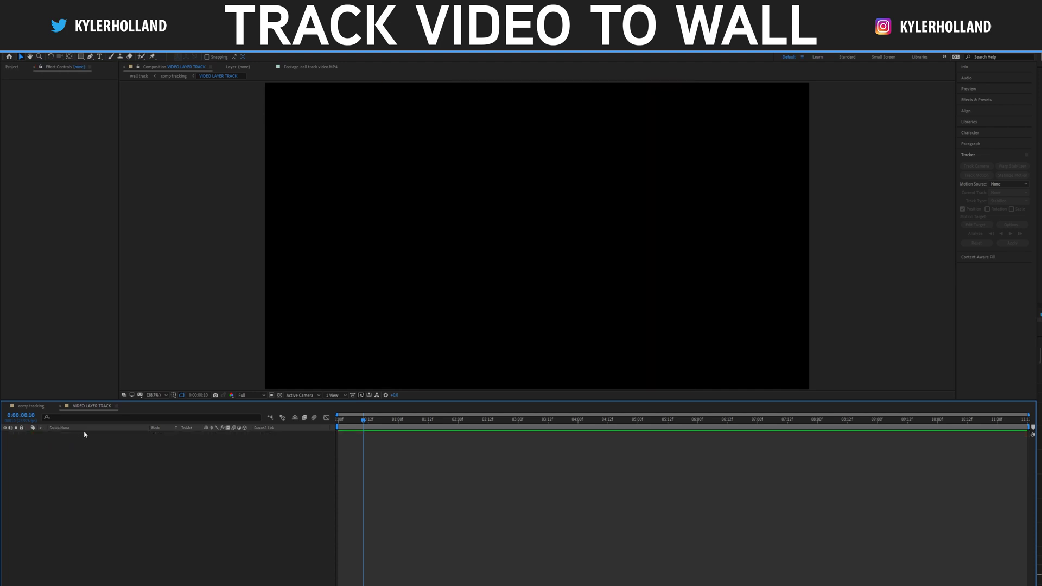
# Add YouTube Intro FINAL 4.avi to the composition, shift it earlier and scale it to 111%.
pyautogui.click(12, 67)
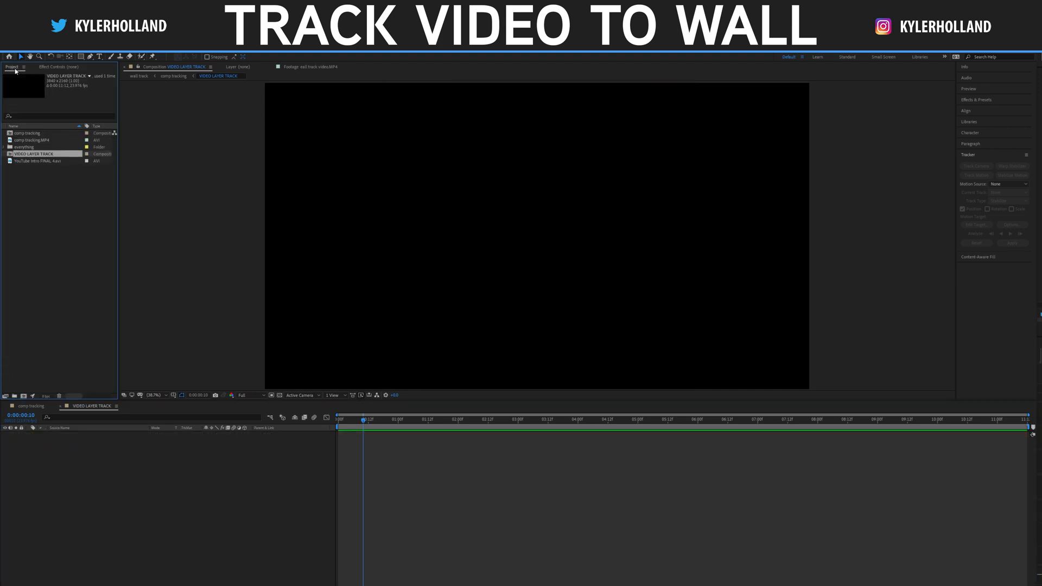
pyautogui.click(38, 162)
pyautogui.hotkey('ctrl', '/')
pyautogui.moveTo(352, 434); pyautogui.dragTo(377, 438)
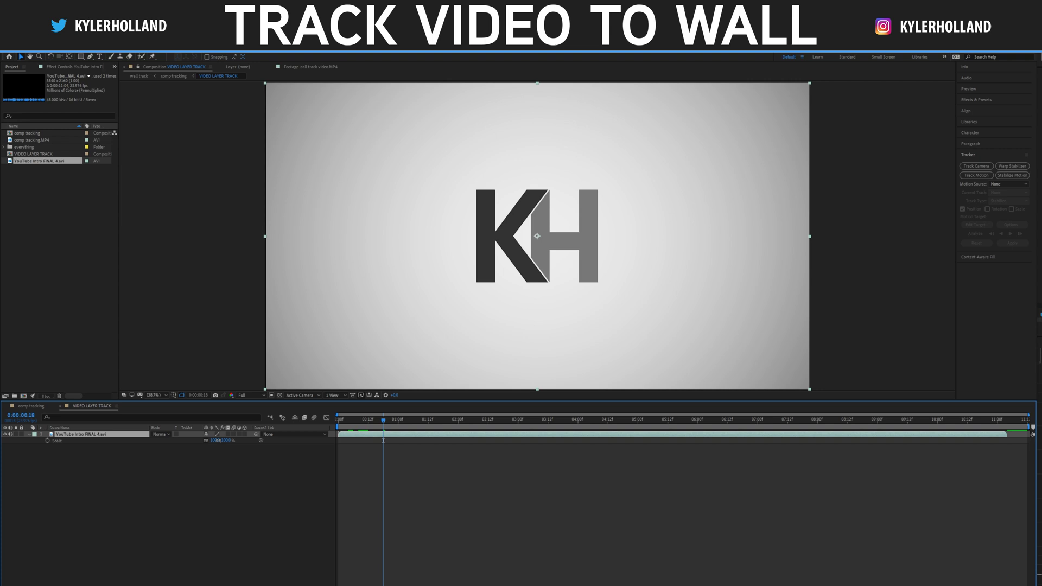
pyautogui.moveTo(214, 440); pyautogui.dragTo(253, 477)
pyautogui.click(399, 449)
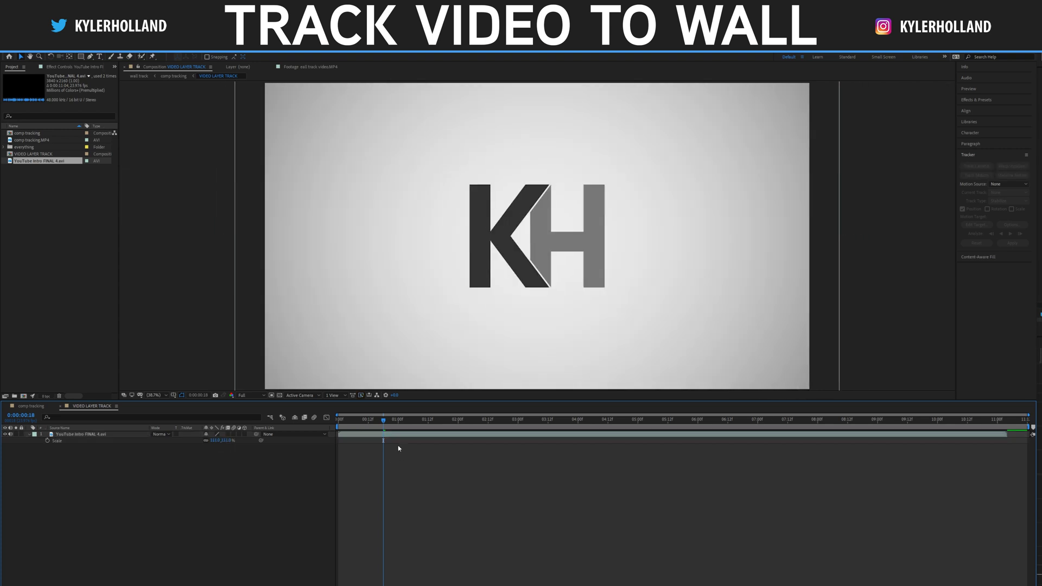
# Preview the KH intro, then adjust the plane's Orientation to sit against the wall.
pyautogui.press('space')
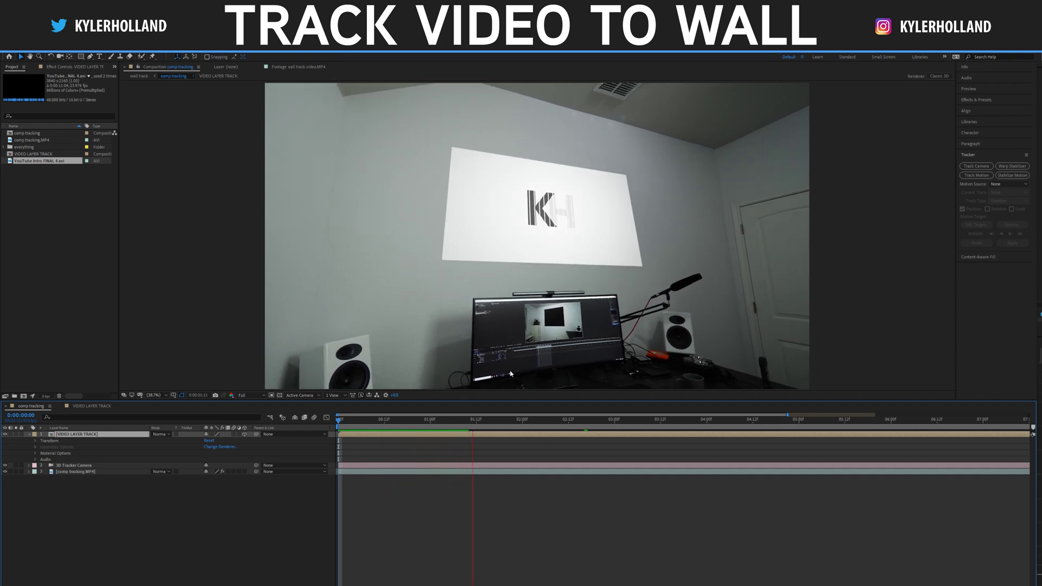
pyautogui.press('space')
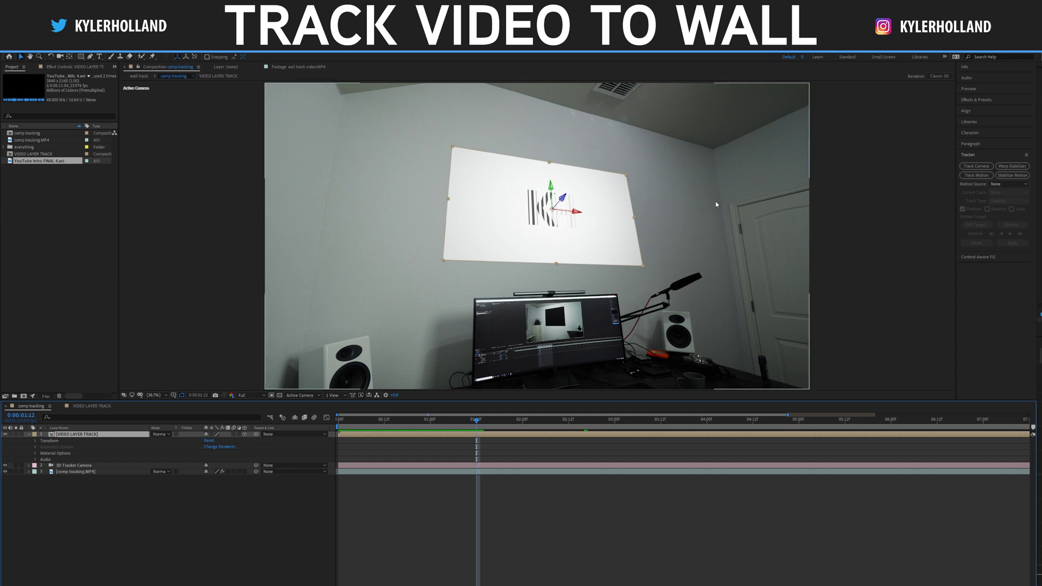
pyautogui.click(36, 441)
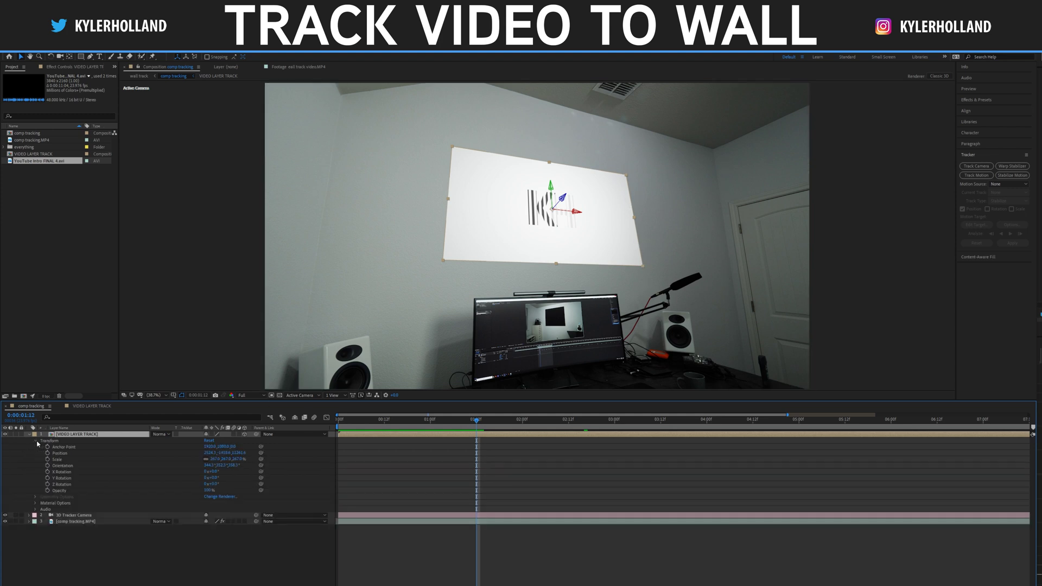
pyautogui.click(237, 465)
pyautogui.moveTo(235, 467); pyautogui.dragTo(216, 466)
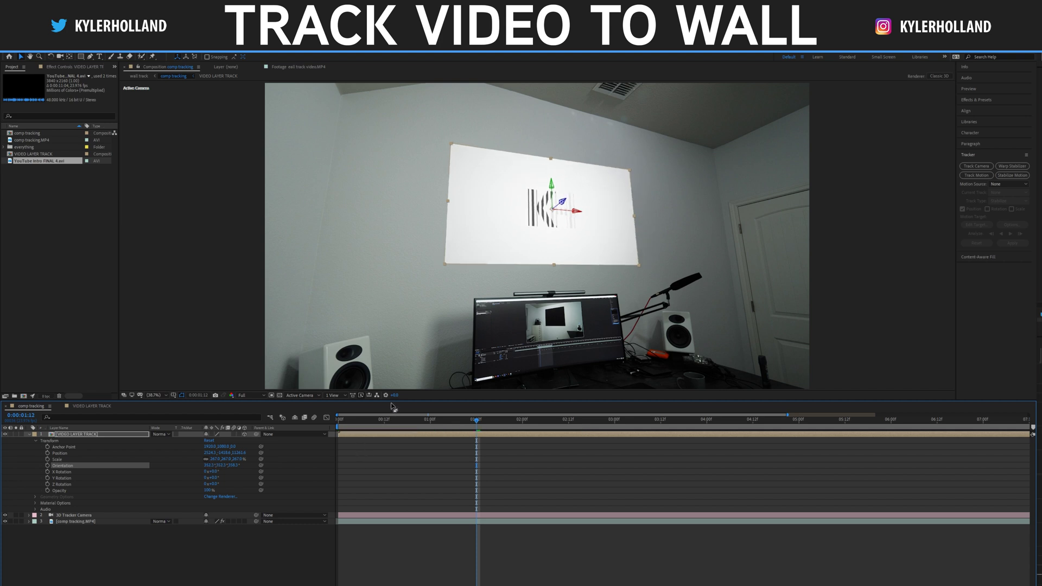
# Scale the VIDEO LAYER TRACK plane to 336%, set its blend mode to Multiply, and preview.
pyautogui.press('s')
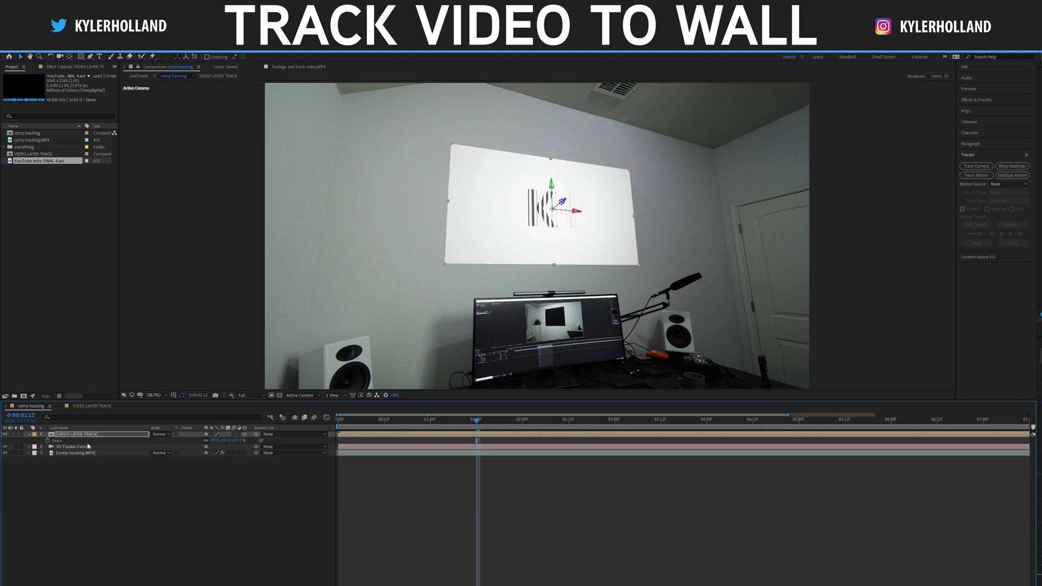
pyautogui.moveTo(228, 441); pyautogui.dragTo(488, 421)
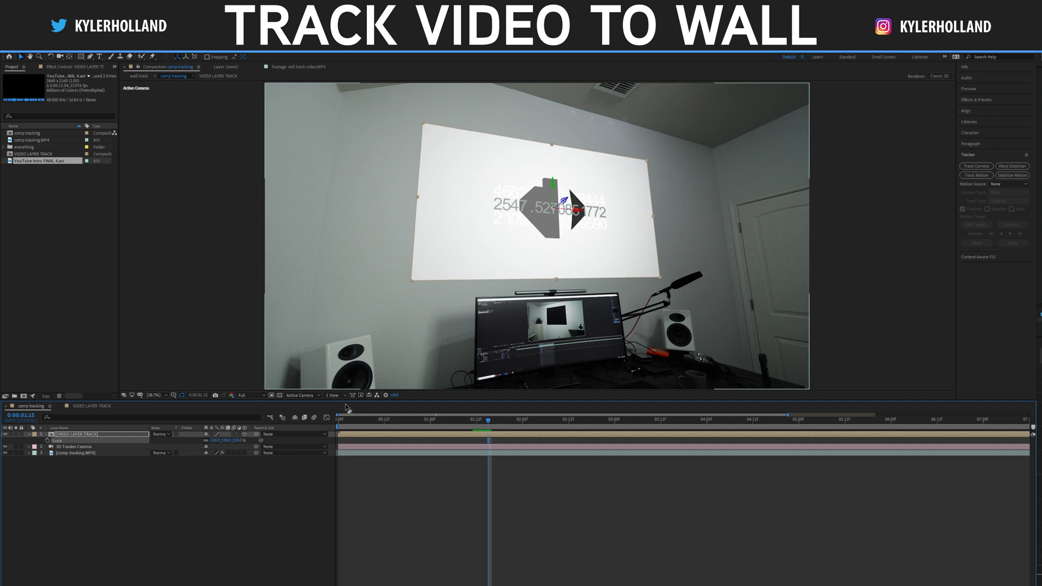
pyautogui.click(161, 434)
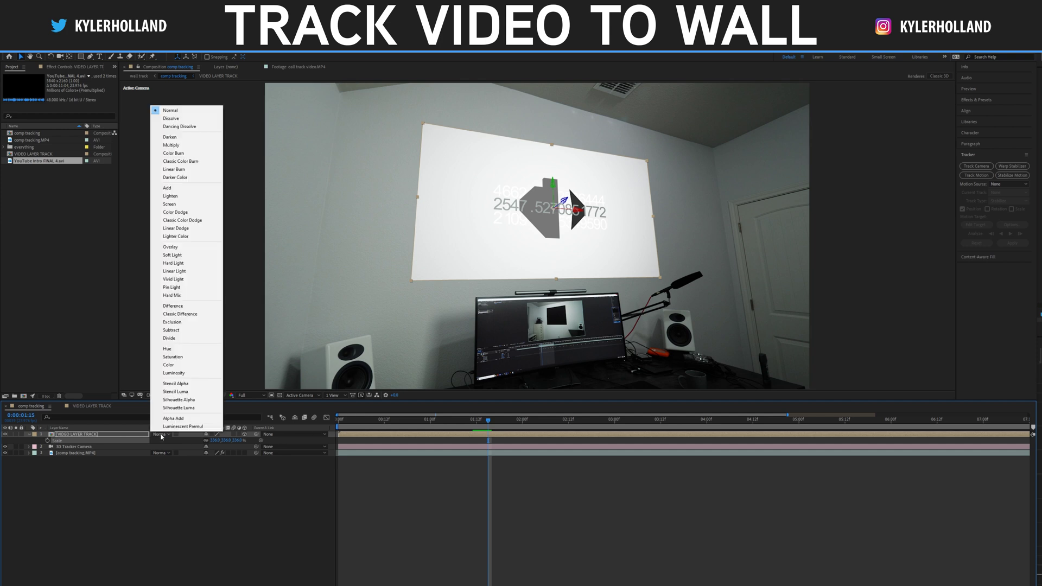
pyautogui.click(179, 149)
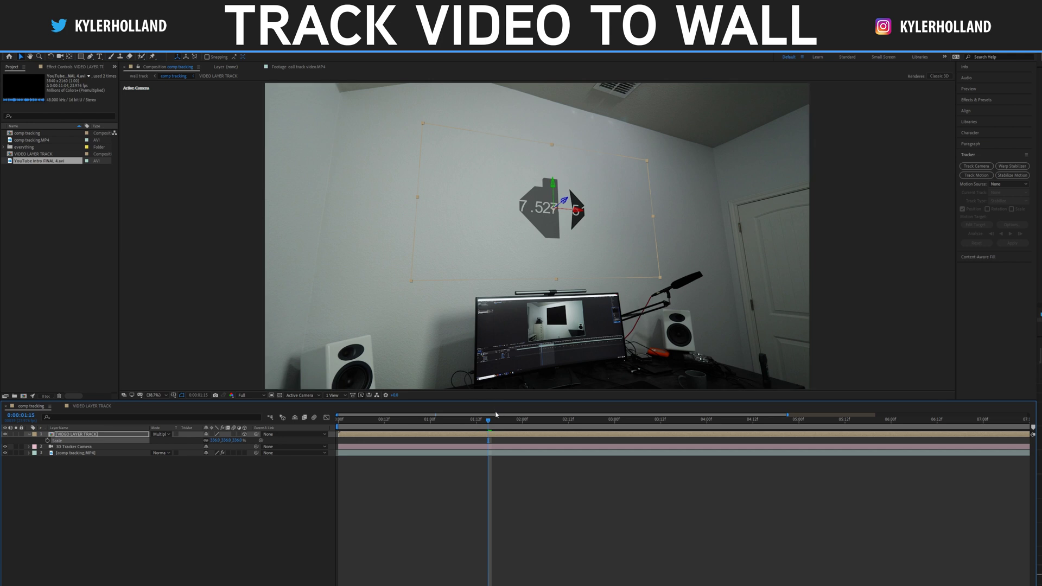
pyautogui.press('space')
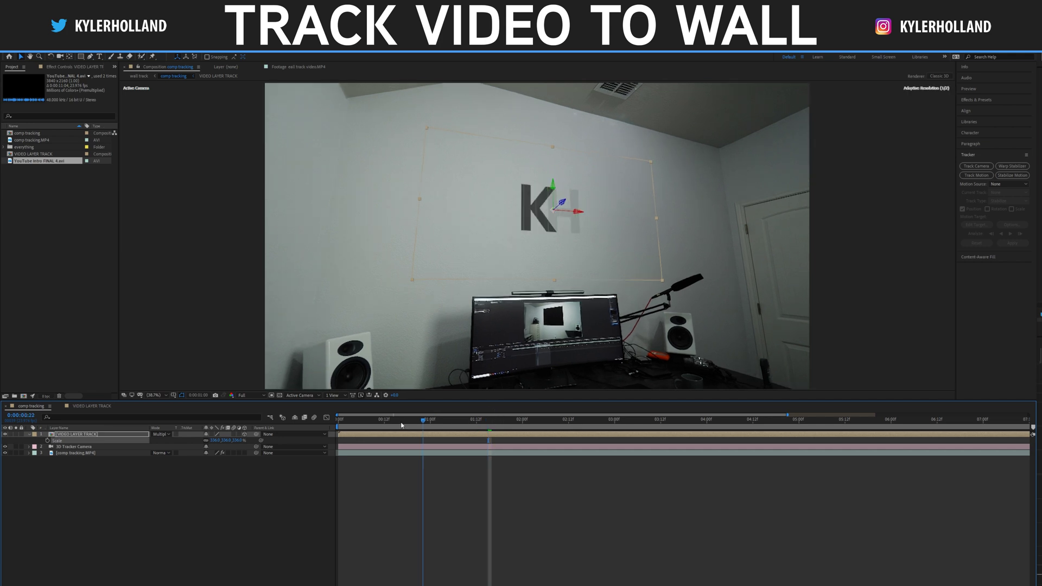
pyautogui.click(417, 512)
pyautogui.press('space')
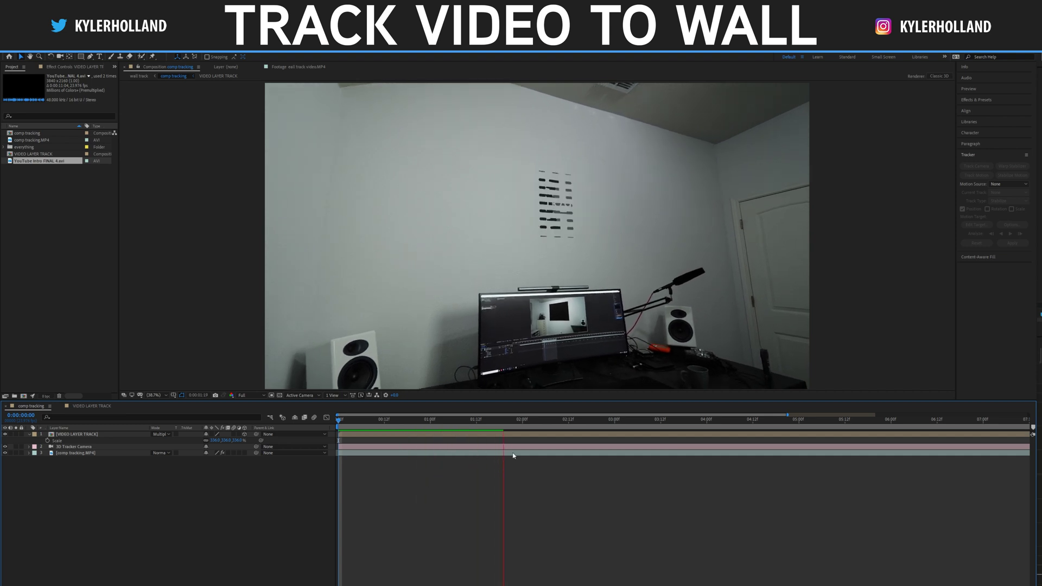
# On frame 0:00:00:17, drag the VIDEO LAYER TRACK Position to shift the KH logo on the wall.
pyautogui.moveTo(458, 419); pyautogui.dragTo(492, 422)
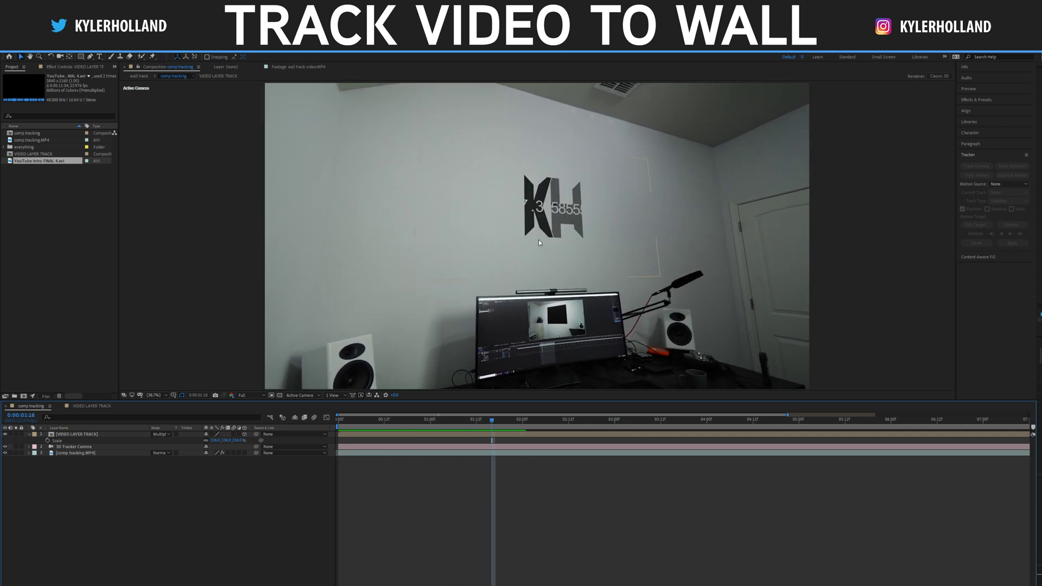
pyautogui.click(84, 435)
pyautogui.click(28, 435)
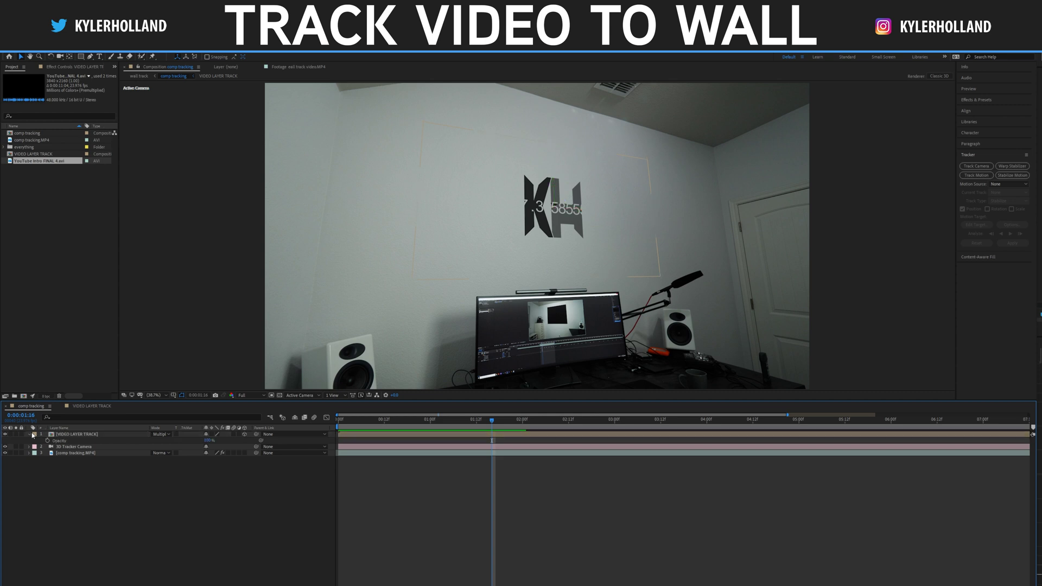
pyautogui.click(29, 435)
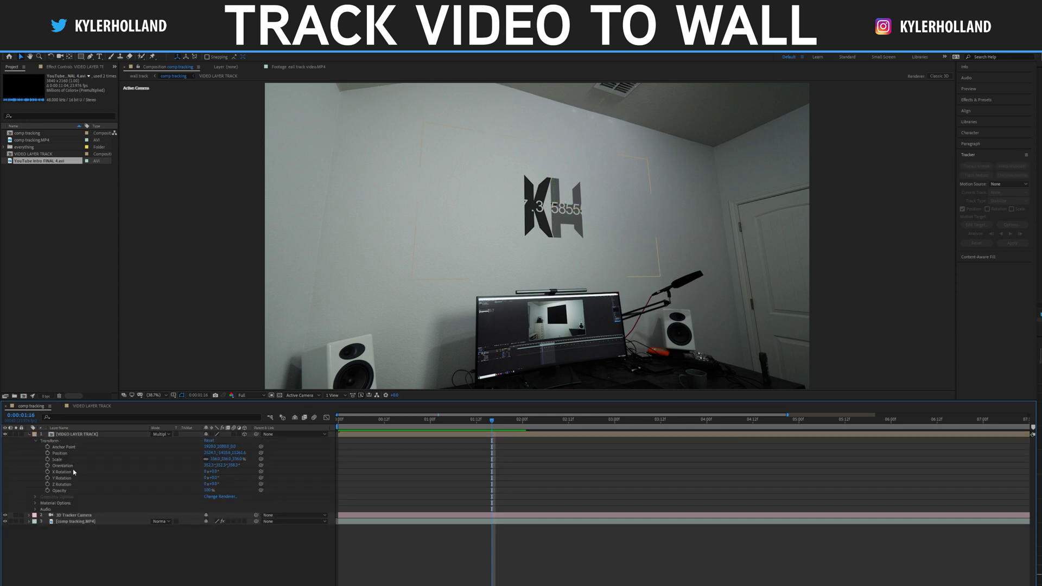
pyautogui.click(66, 453)
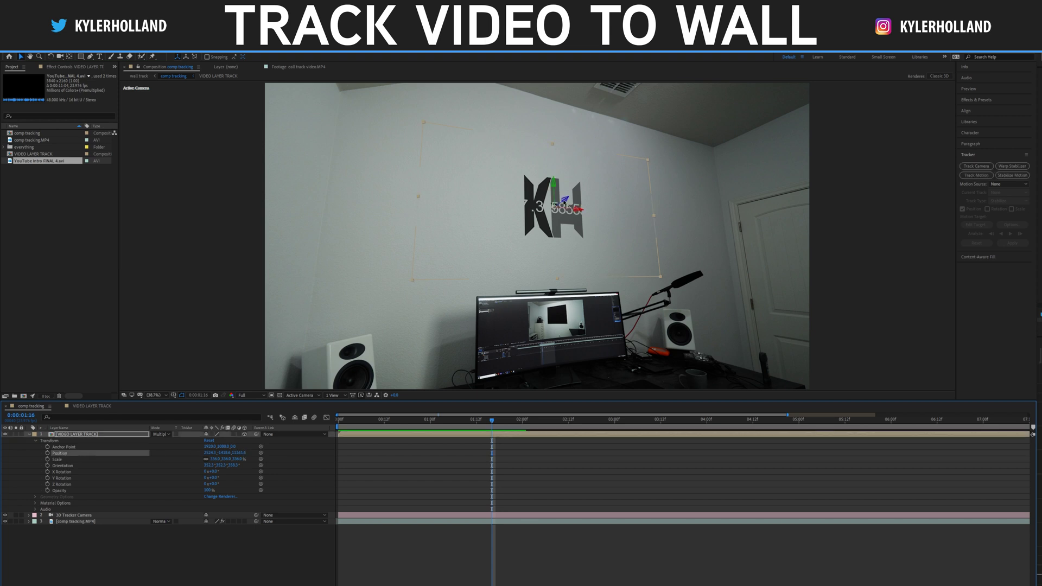
pyautogui.scroll(5, 564, 202)
pyautogui.scroll(-2, 588, 179)
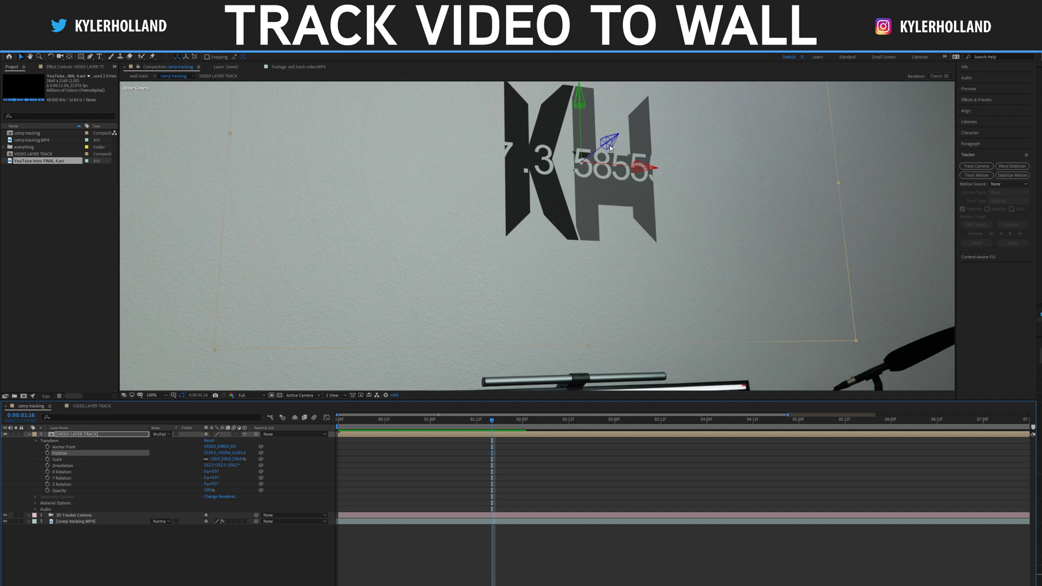
pyautogui.scroll(-2, 615, 140)
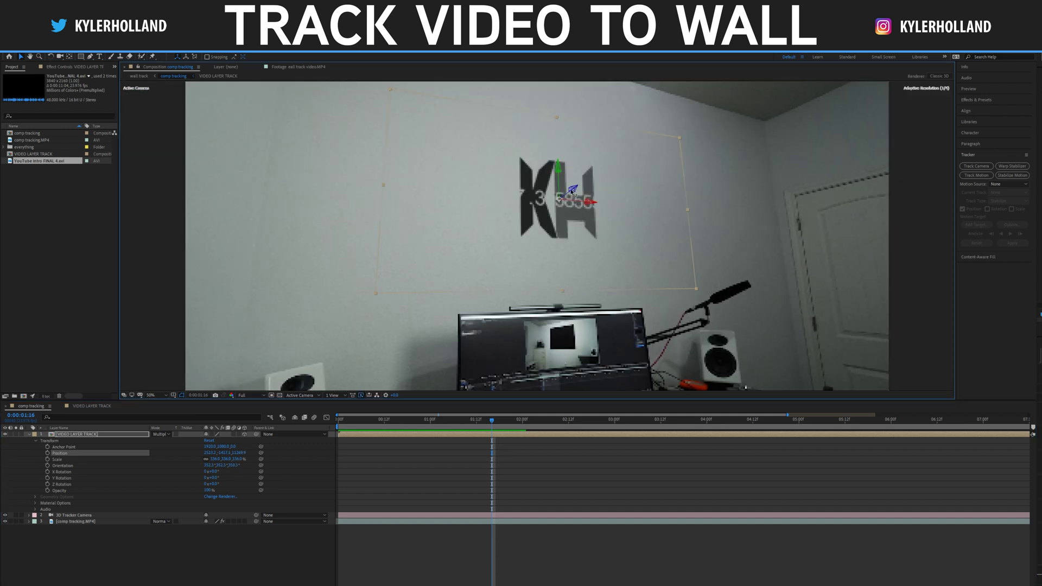
pyautogui.moveTo(571, 190); pyautogui.dragTo(470, 266)
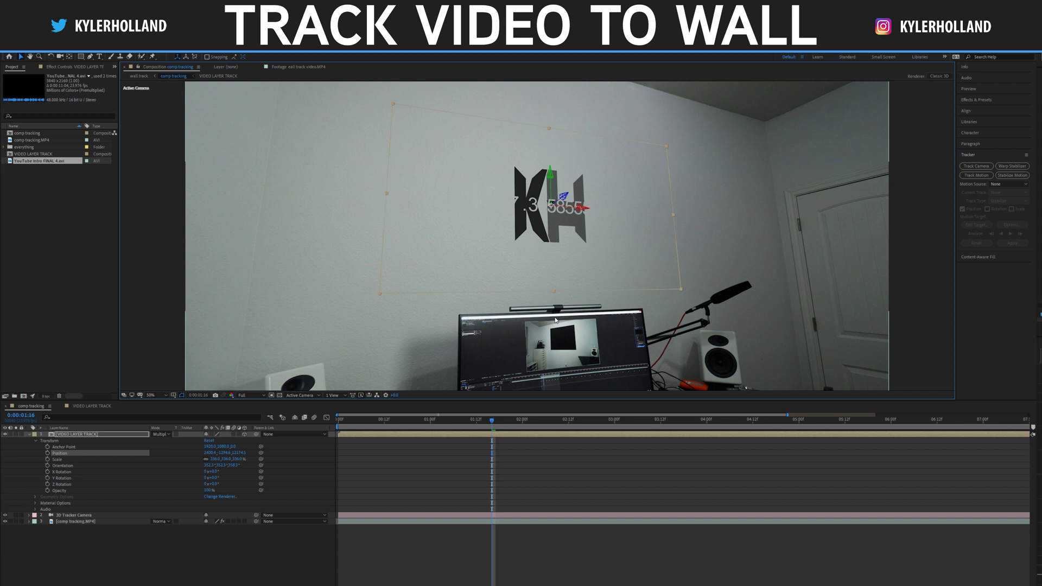
pyautogui.press(',')
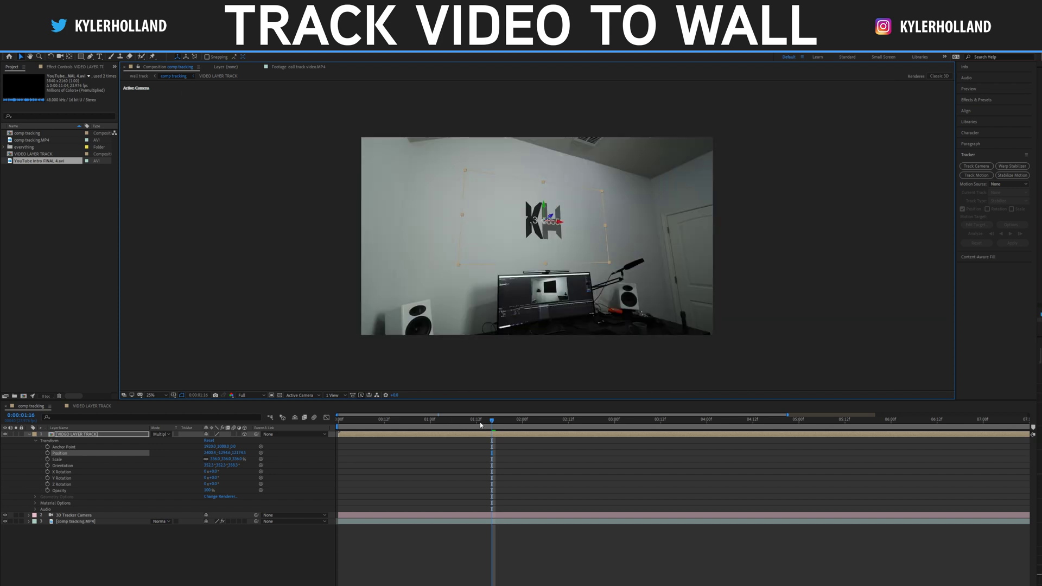
pyautogui.press('space')
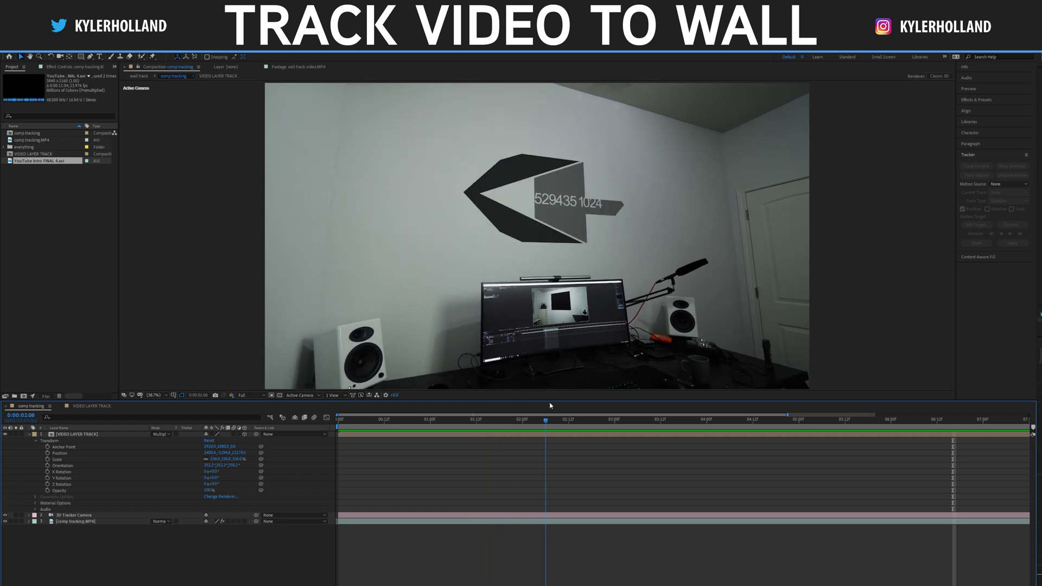
pyautogui.moveTo(580, 419); pyautogui.dragTo(502, 415)
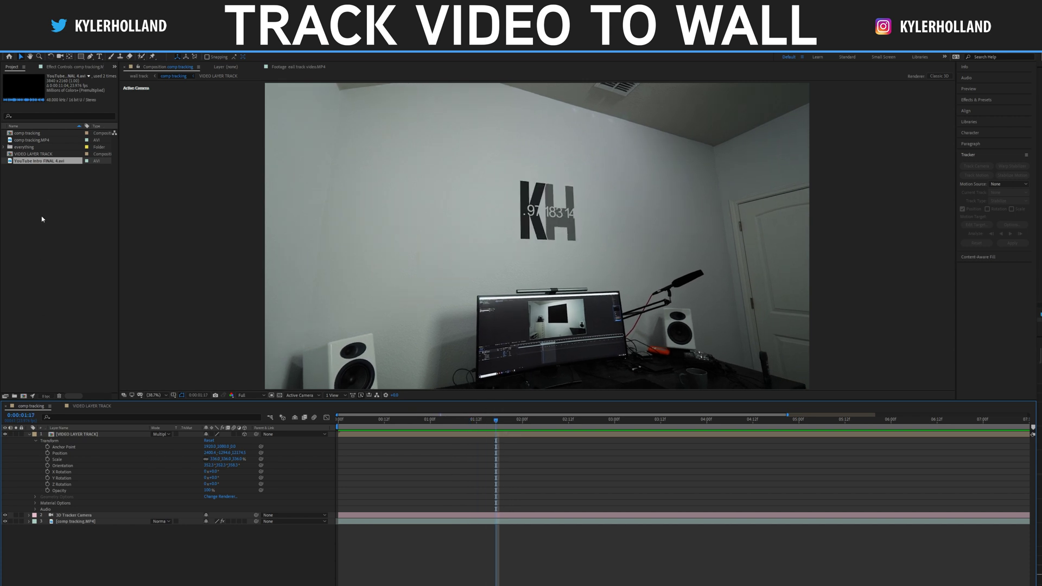
# Open the NEW 2 comp from the everything folder, camera-track it, and set Track Point Size to 168%.
pyautogui.click(5, 147)
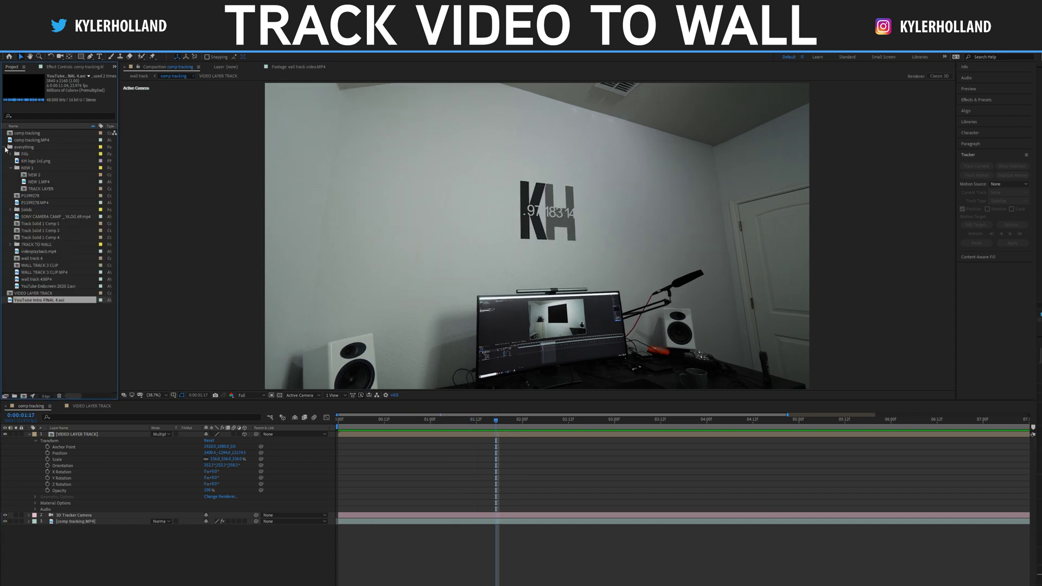
pyautogui.doubleClick(34, 175)
pyautogui.press('space')
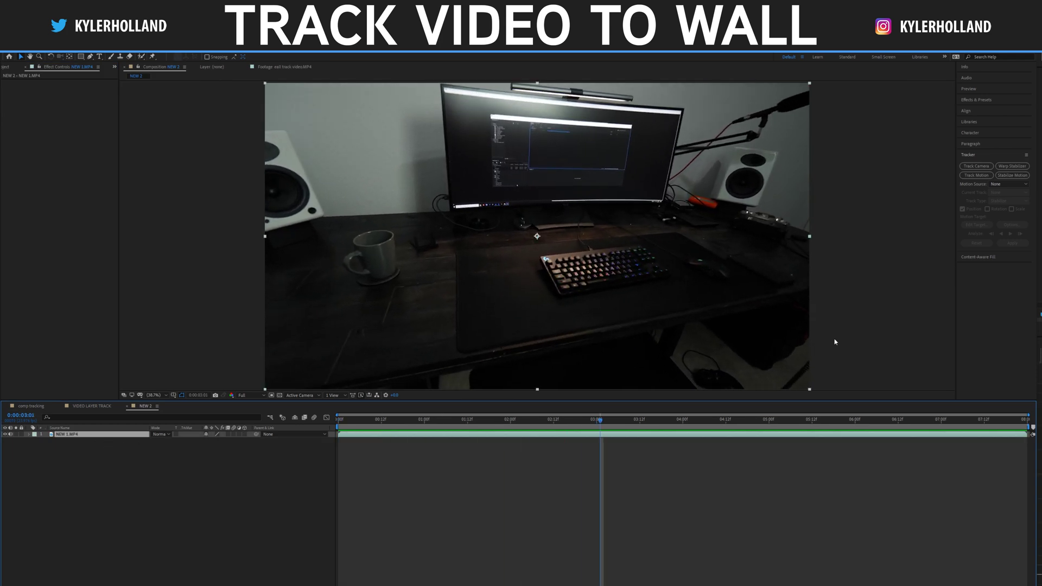
pyautogui.click(974, 168)
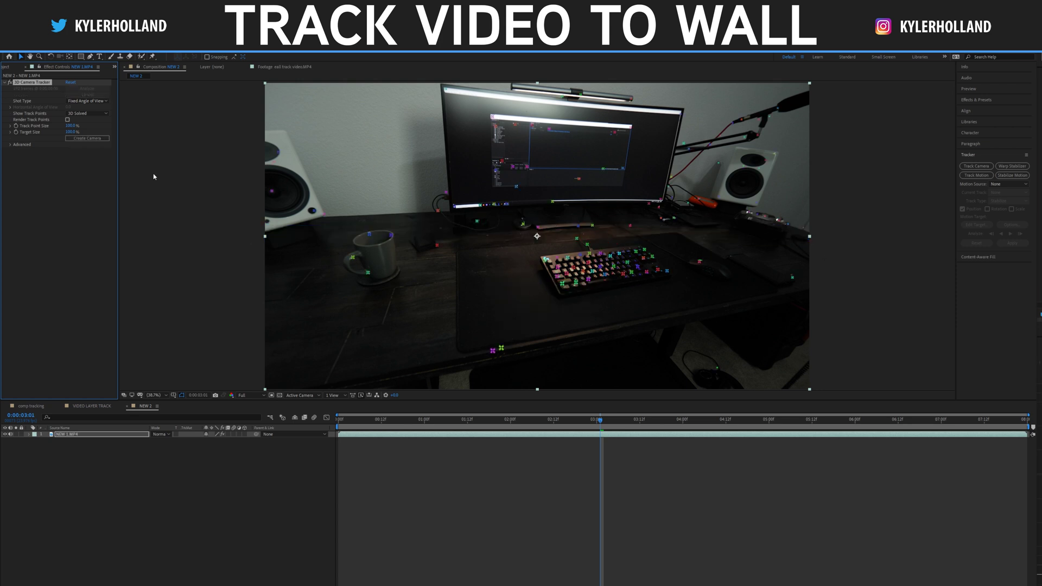
pyautogui.moveTo(84, 126); pyautogui.dragTo(99, 126)
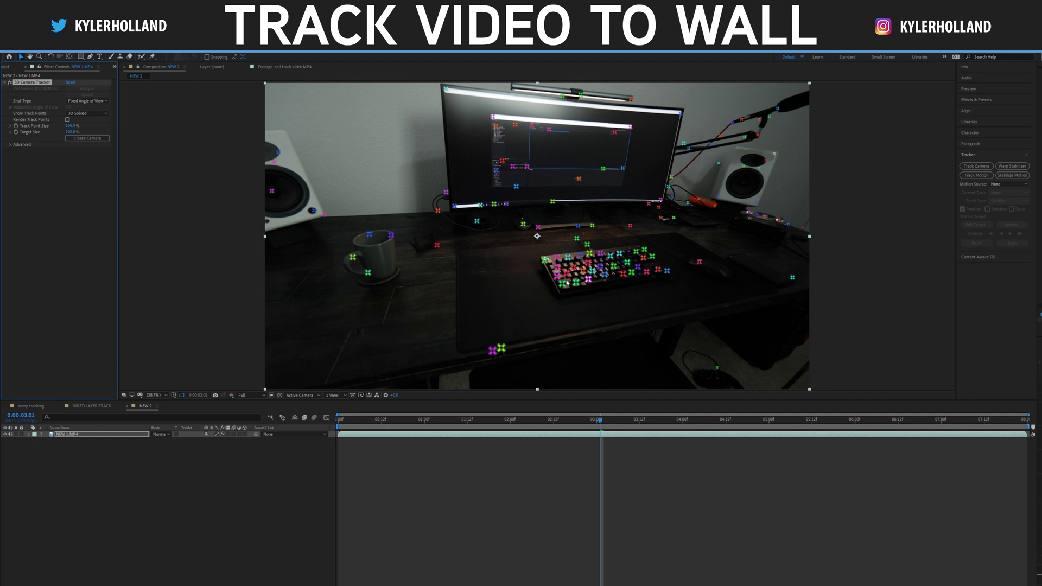
pyautogui.click(486, 353)
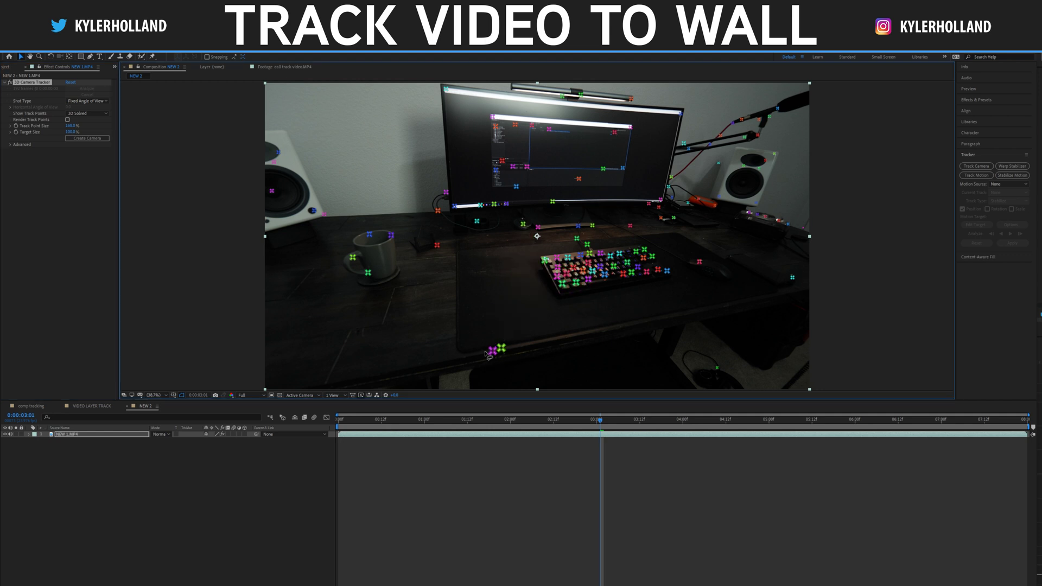
# Create a solid and camera from desk track points beside the keyboard, sliding the solid left.
pyautogui.moveTo(488, 313)
pyautogui.mouseDown()
pyautogui.moveTo(546, 268)
pyautogui.moveTo(582, 268)
pyautogui.moveTo(606, 299)
pyautogui.moveTo(568, 354)
pyautogui.mouseUp()
pyautogui.rightClick(545, 307)
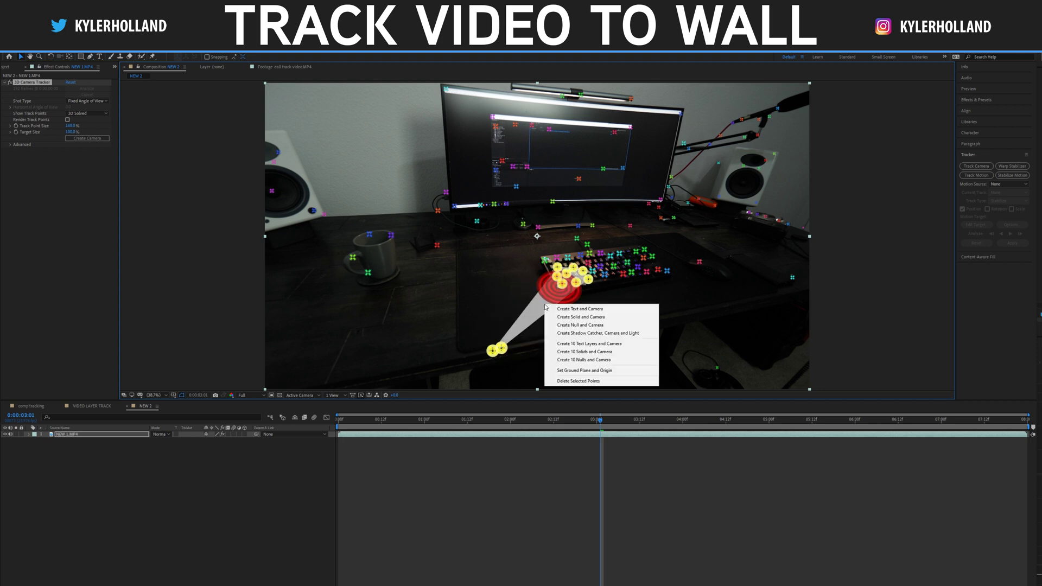
pyautogui.click(565, 317)
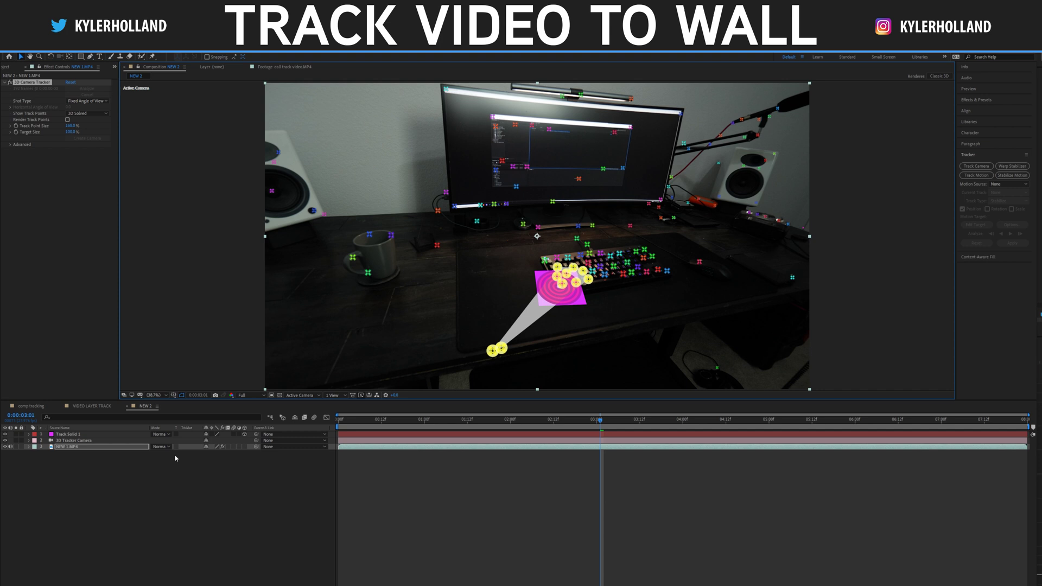
pyautogui.click(71, 459)
pyautogui.click(68, 434)
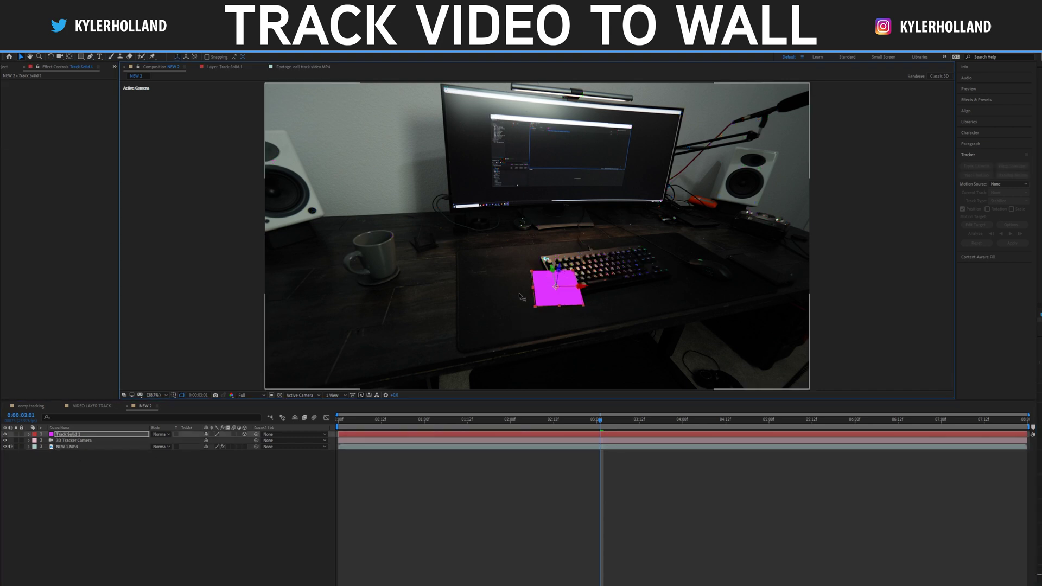
pyautogui.moveTo(520, 275); pyautogui.dragTo(474, 273)
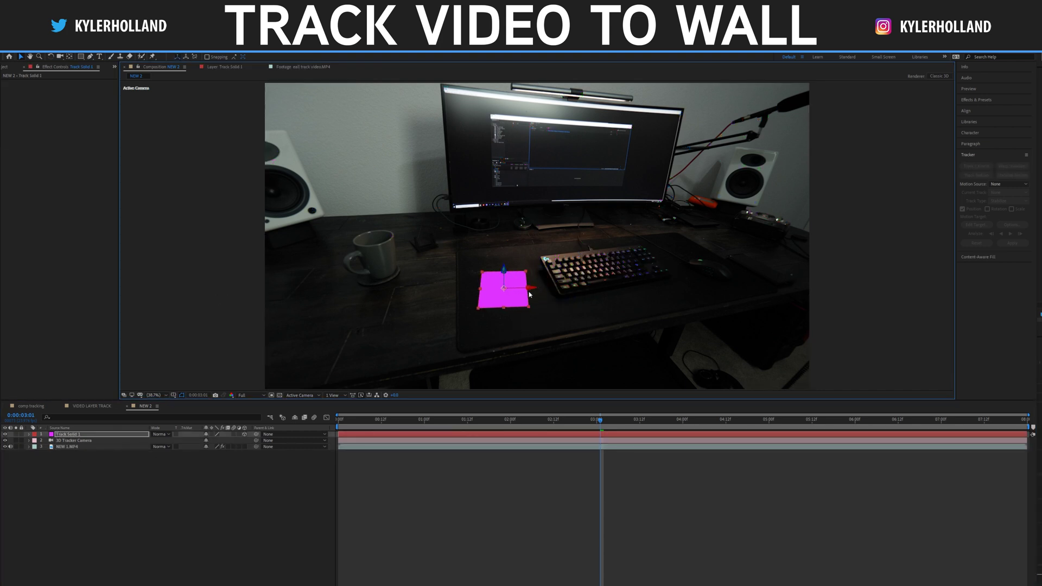
# Pre-compose the Track Solid 1 layer as VIDEO LAYER TRACK.
pyautogui.rightClick(66, 438)
pyautogui.click(93, 402)
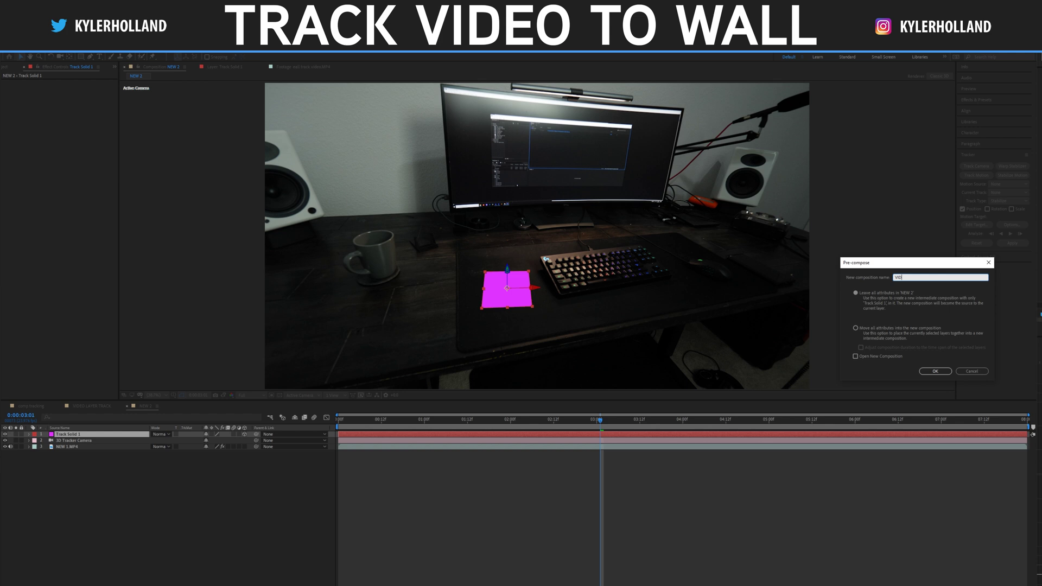
pyautogui.press('Return')
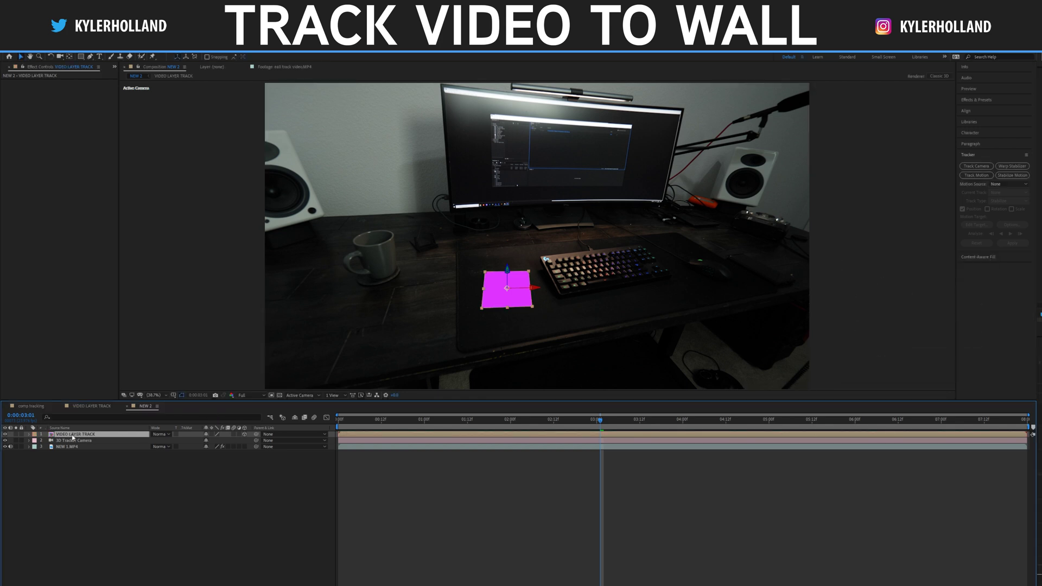
# Open the VIDEO LAYER TRACK precomp and set its composition width to 3840.
pyautogui.doubleClick(73, 434)
pyautogui.click(44, 48)
pyautogui.click(55, 62)
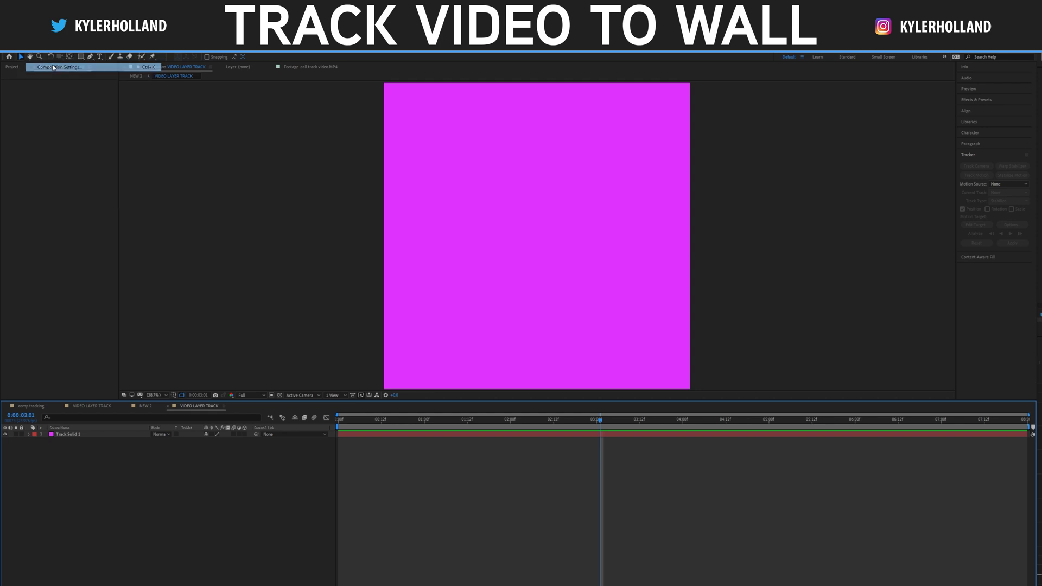
pyautogui.click(645, 275)
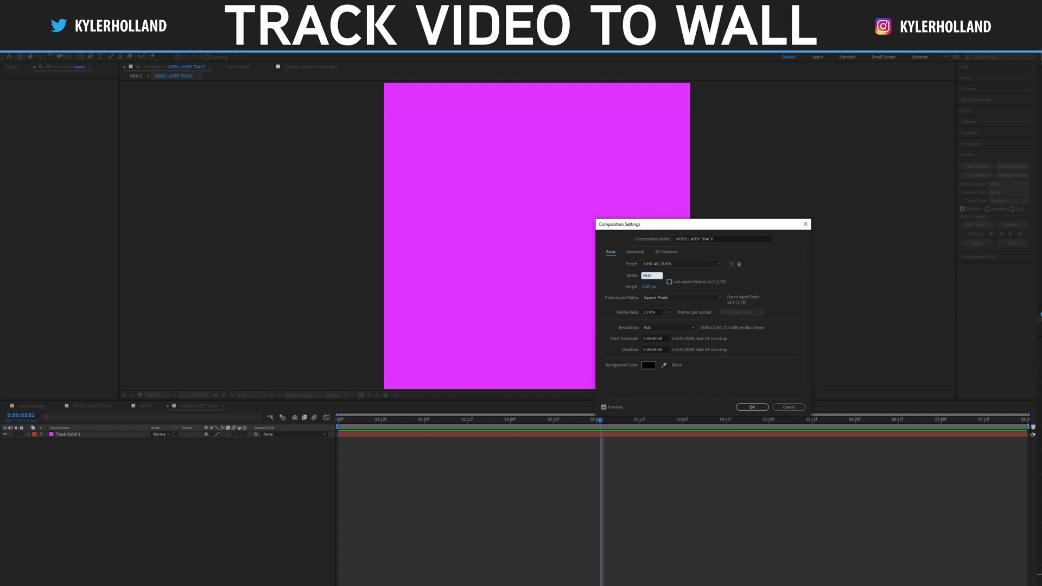
pyautogui.write('3840')
pyautogui.click(751, 406)
# Delete the magenta Track Solid 1 layer and move the current time to frame 8.
pyautogui.click(78, 435)
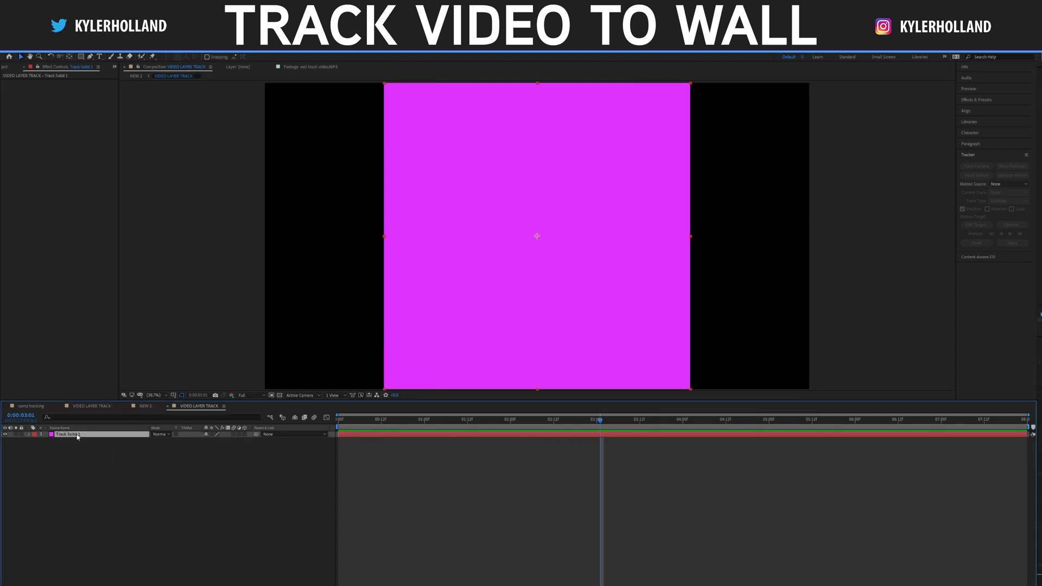
pyautogui.press('Delete')
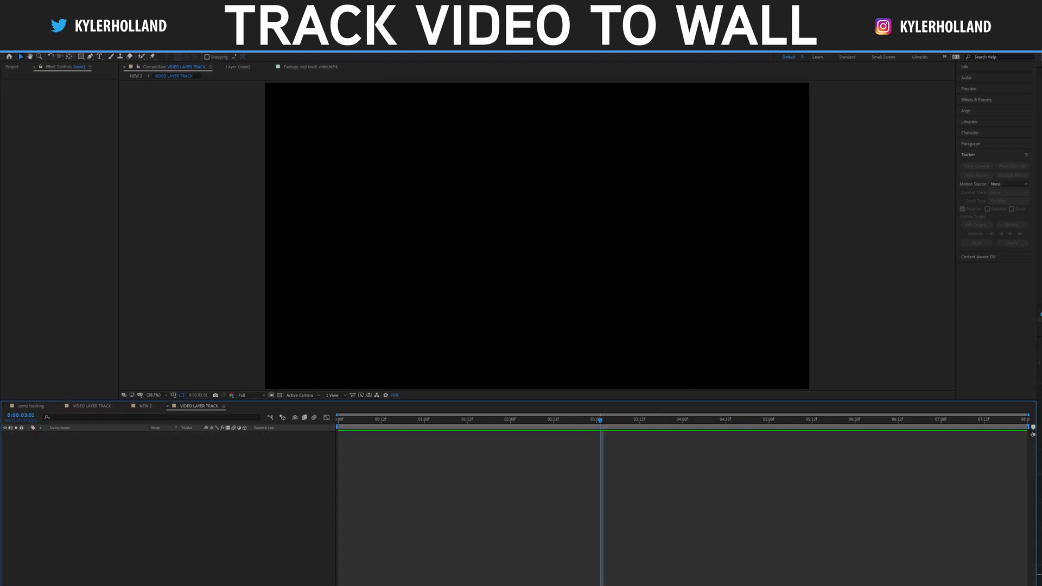
pyautogui.moveTo(442, 426); pyautogui.dragTo(368, 421)
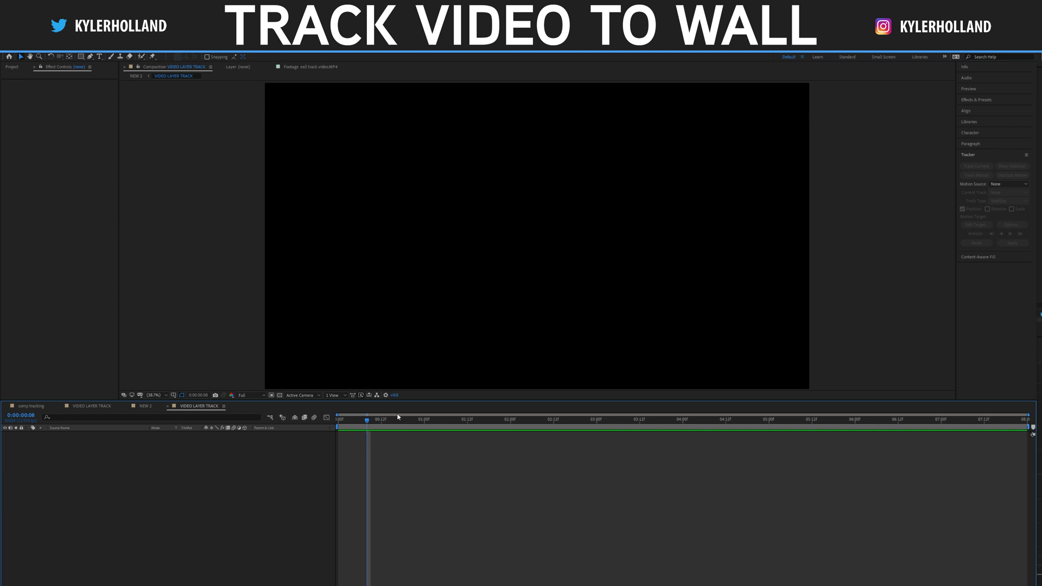
# Add a text layer with the creator's name and enlarge the font to about 376 px.
pyautogui.rightClick(444, 251)
pyautogui.moveTo(477, 258)
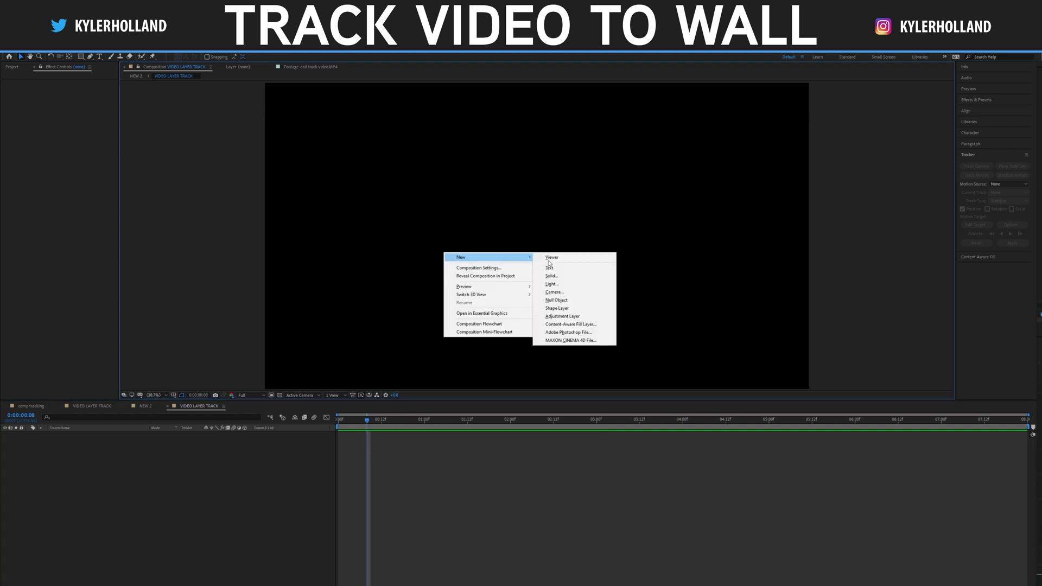
pyautogui.click(559, 267)
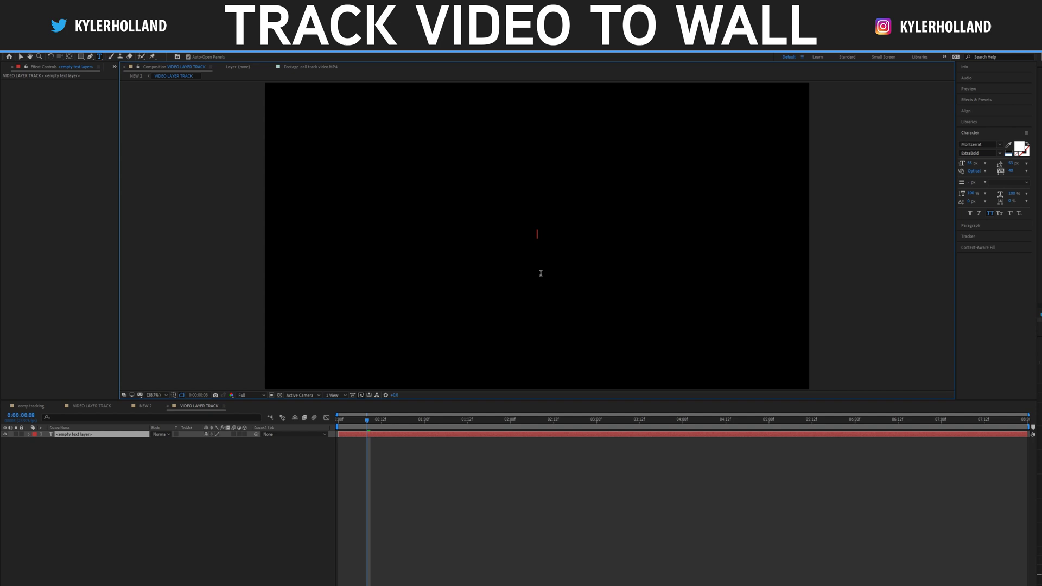
pyautogui.write('KYLER HOLLAND')
pyautogui.hotkey('ctrl', 'a')
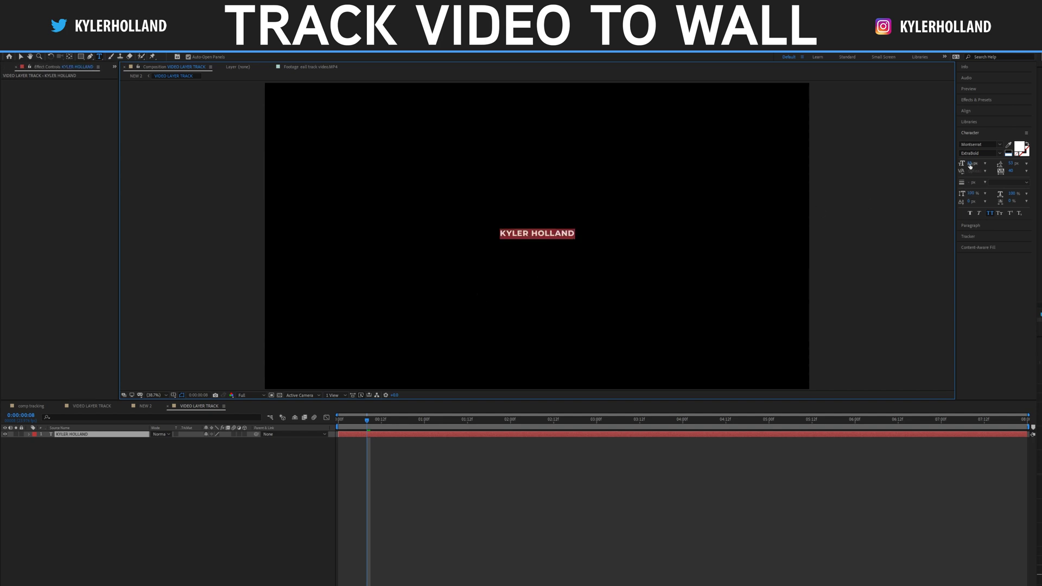
pyautogui.moveTo(970, 166); pyautogui.dragTo(1034, 166)
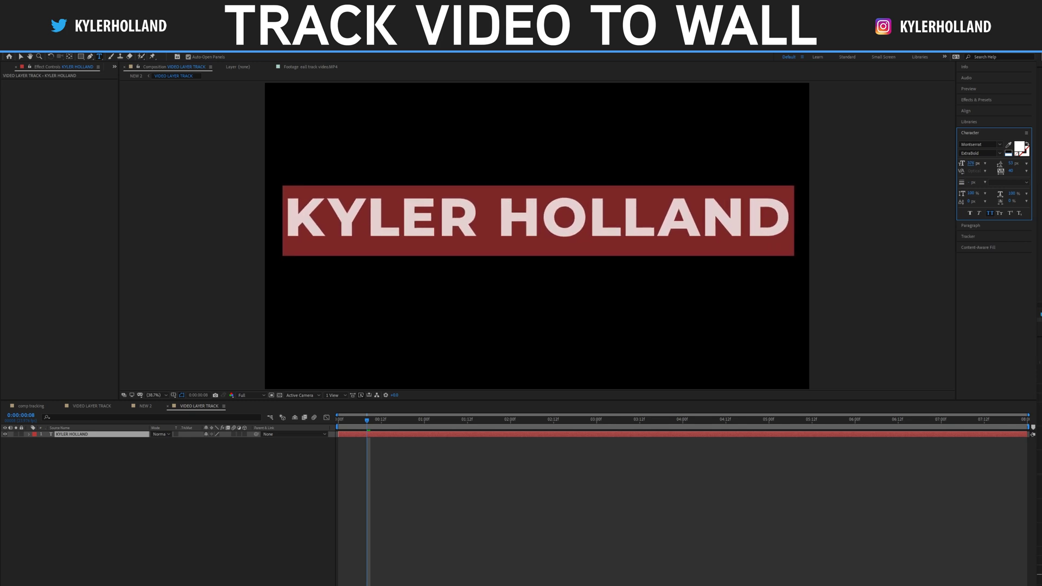
pyautogui.click(400, 504)
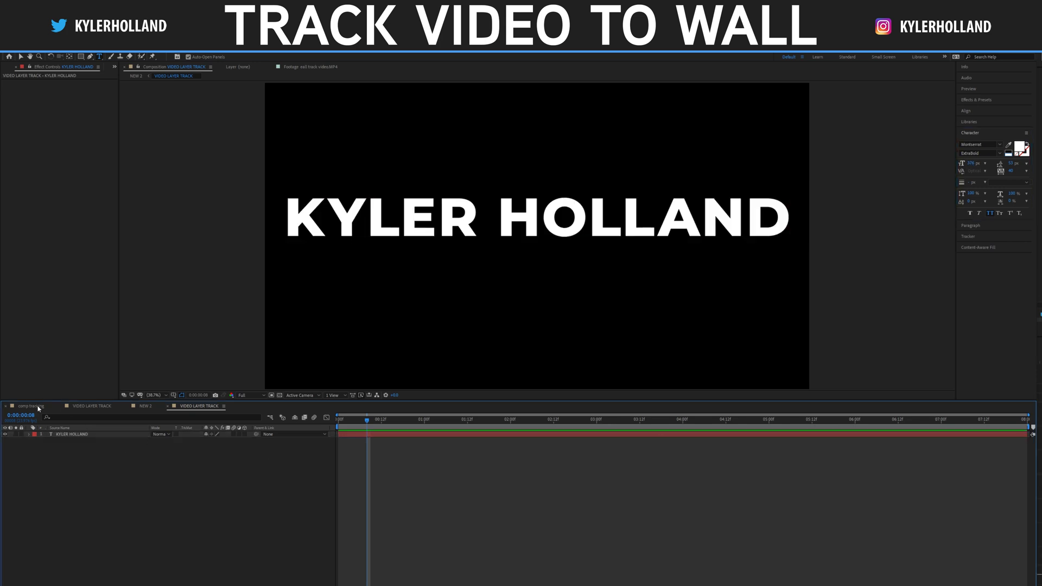
# In NEW 2, move the name text lower on the desk mat and scale it to 315%.
pyautogui.click(145, 406)
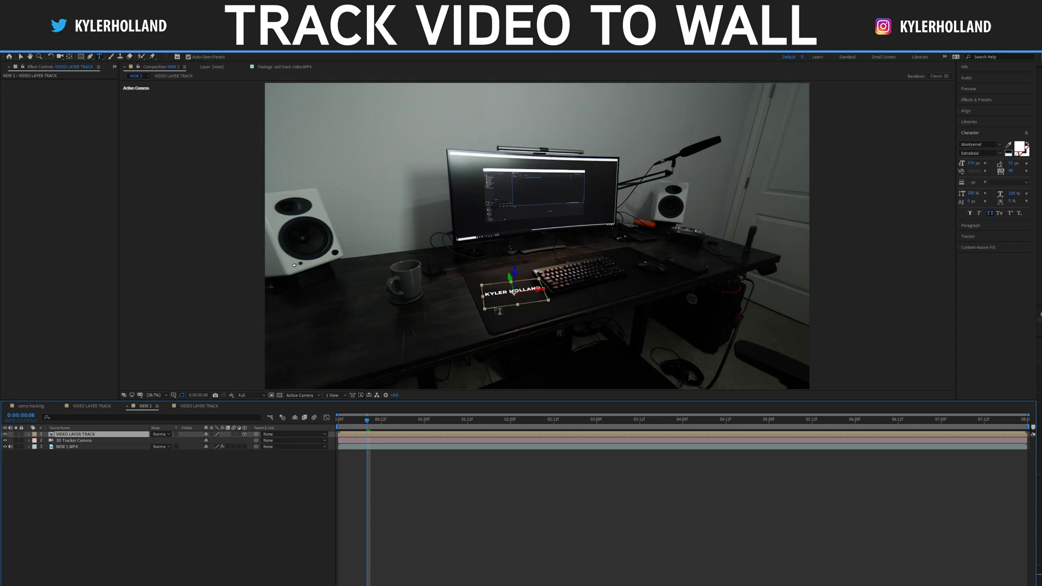
pyautogui.scroll(3, 497, 310)
pyautogui.scroll(-2, 501, 304)
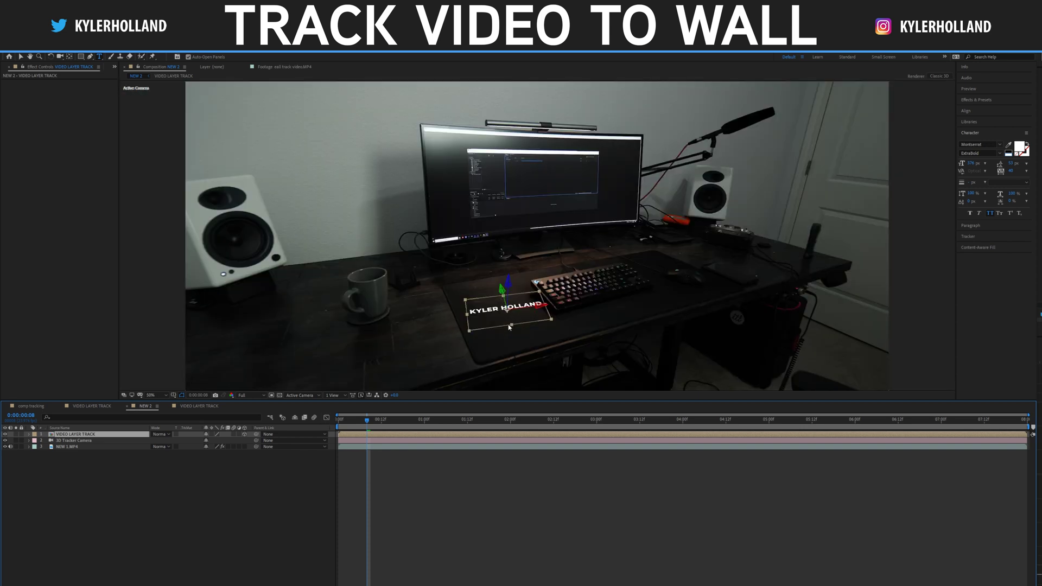
pyautogui.press('v')
pyautogui.moveTo(502, 297); pyautogui.dragTo(565, 335)
pyautogui.click(69, 434)
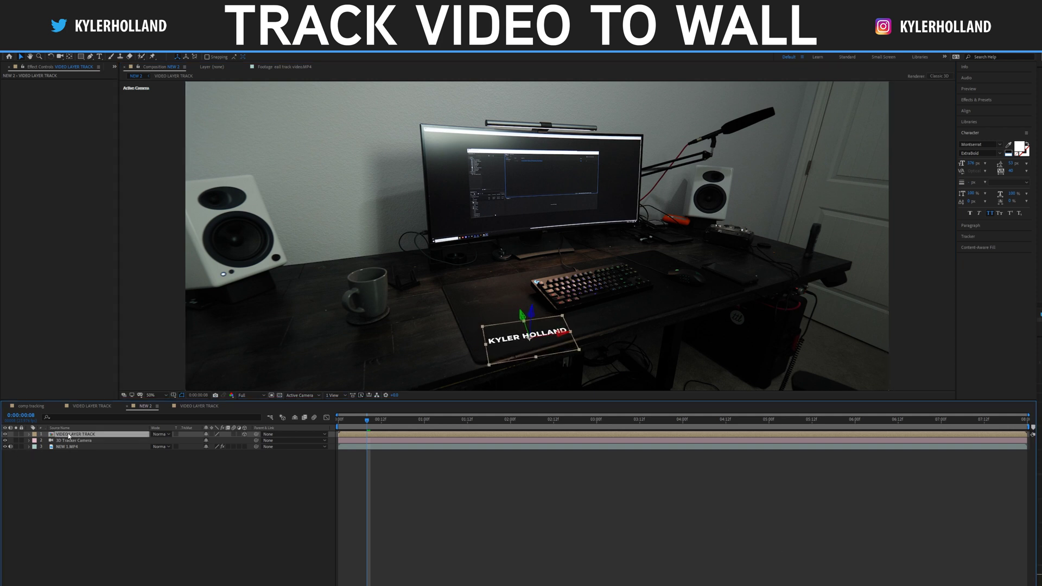
pyautogui.press('s')
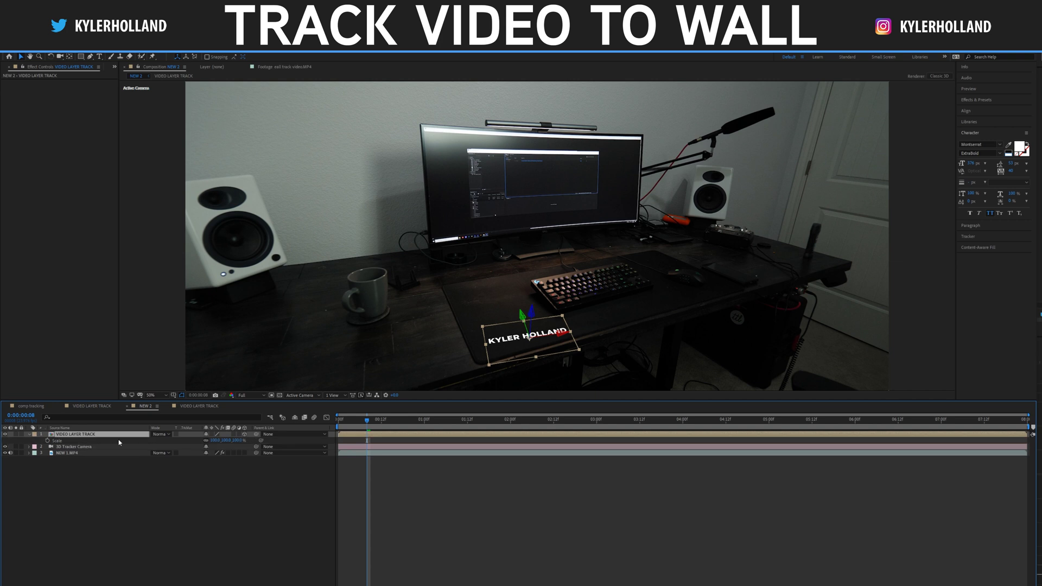
pyautogui.moveTo(228, 442); pyautogui.dragTo(345, 441)
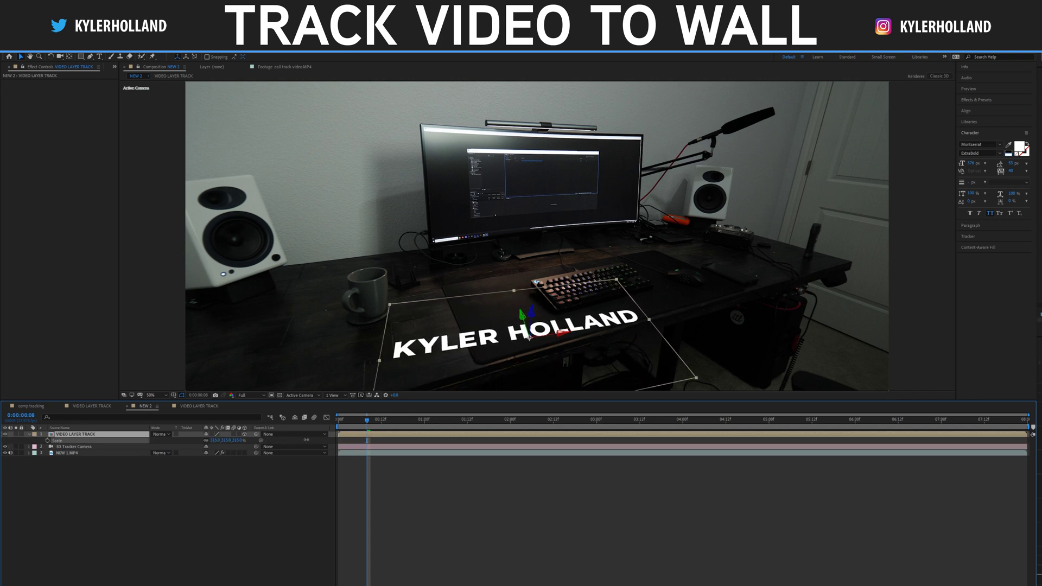
# Tilt the name text slightly via Orientation and position it just below the keyboard.
pyautogui.click(29, 434)
pyautogui.click(29, 434)
pyautogui.click(35, 440)
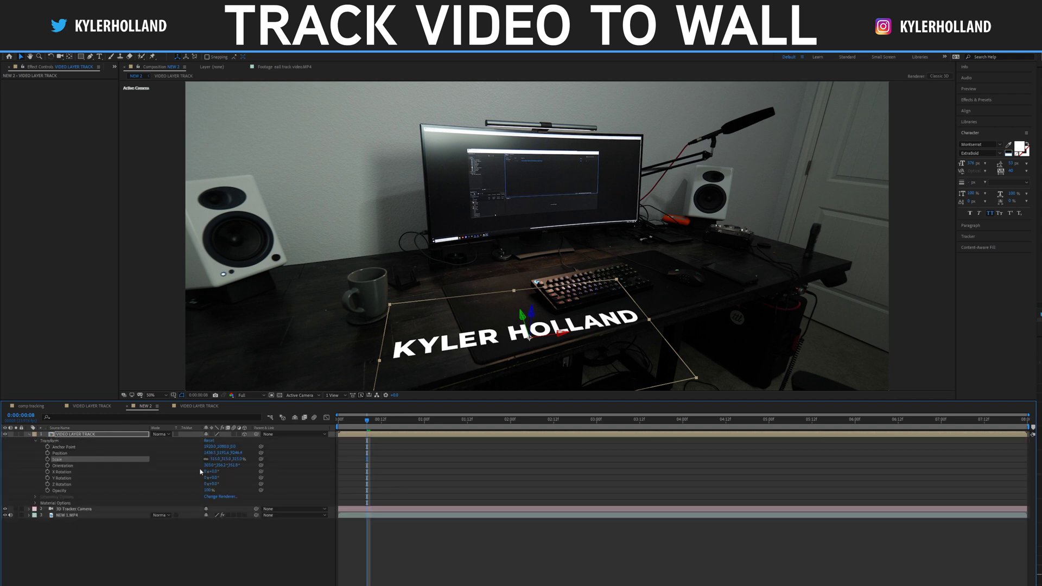
pyautogui.moveTo(213, 468); pyautogui.dragTo(225, 465)
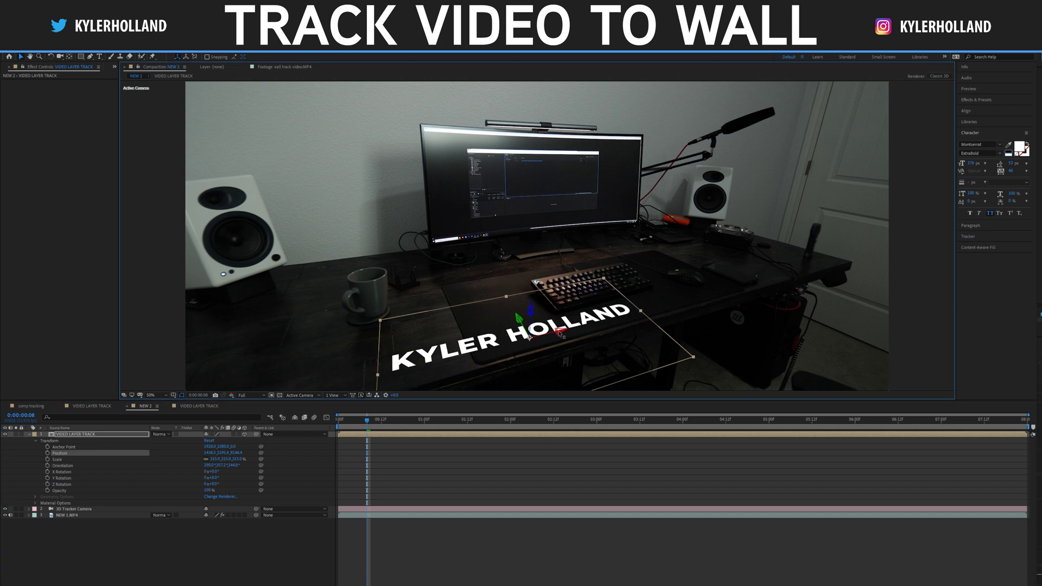
pyautogui.moveTo(560, 333); pyautogui.dragTo(636, 323)
pyautogui.moveTo(520, 340); pyautogui.dragTo(624, 323)
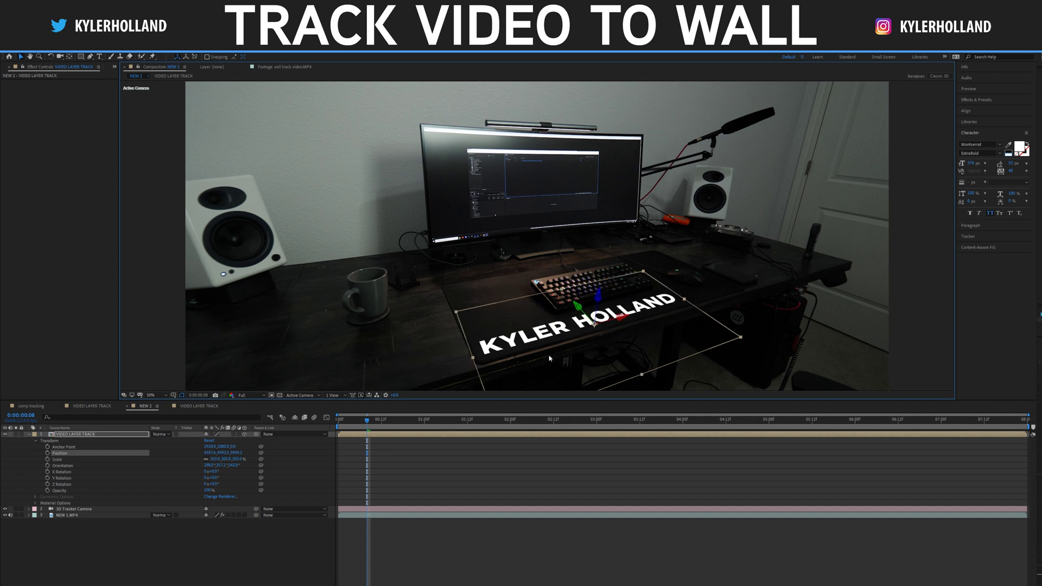
pyautogui.click(357, 438)
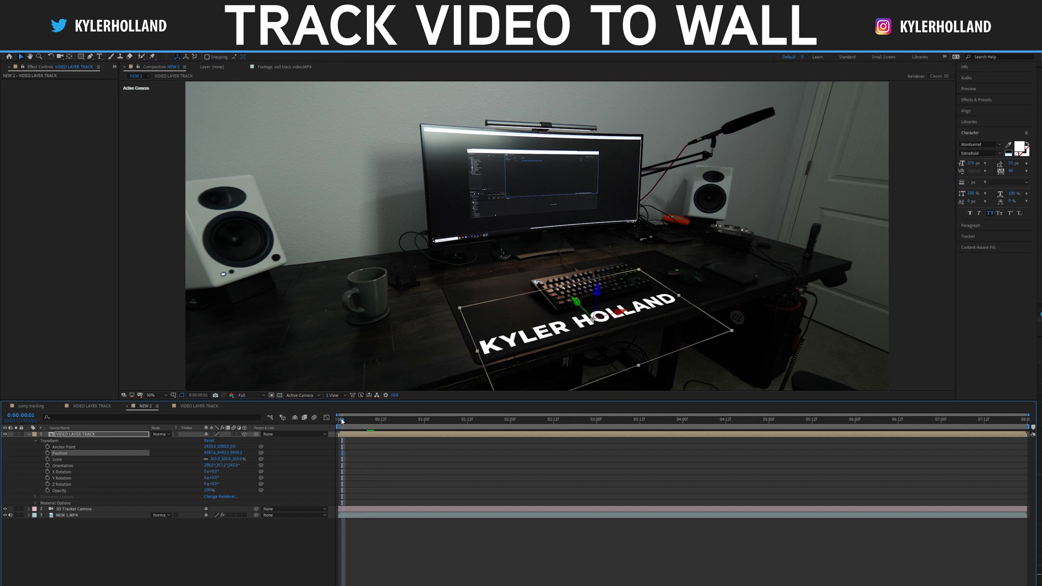
pyautogui.press('space')
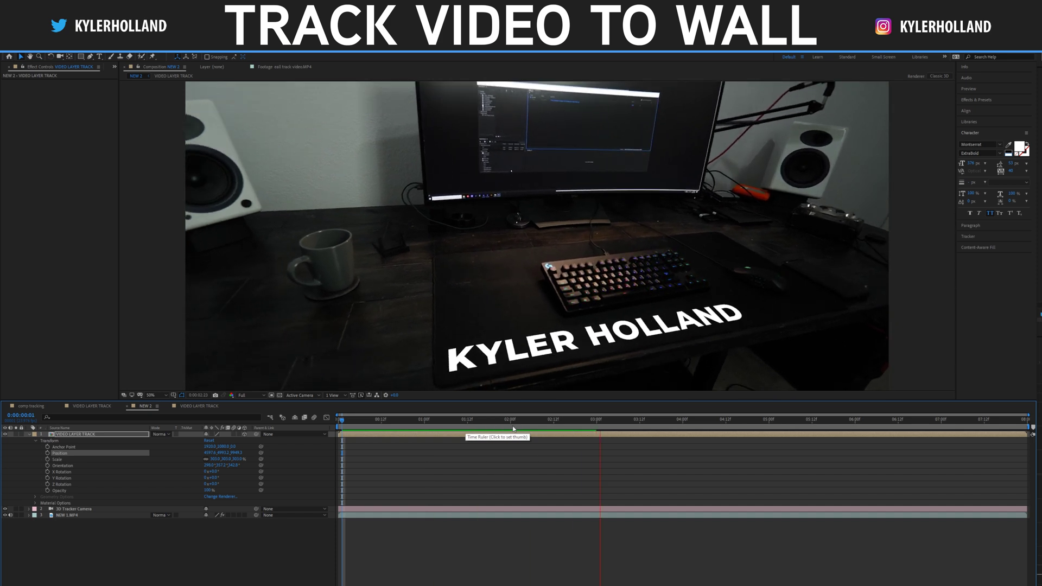
pyautogui.press('space')
pyautogui.press('space')
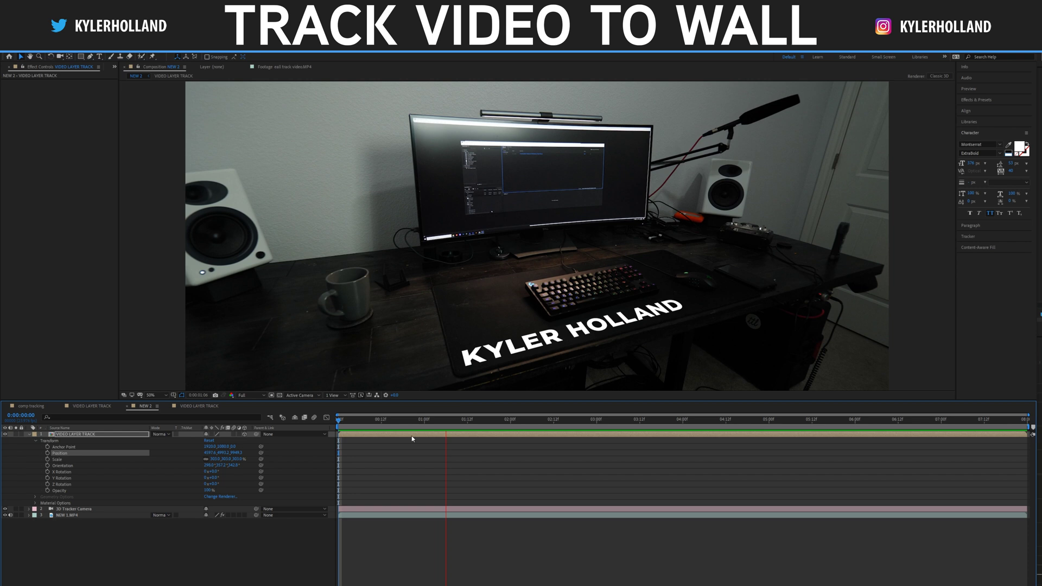
pyautogui.click(93, 435)
# Swap the name text in VIDEO LAYER TRACK for the vlog clip, scaled to fill the comp.
pyautogui.doubleClick(93, 435)
pyautogui.click(92, 435)
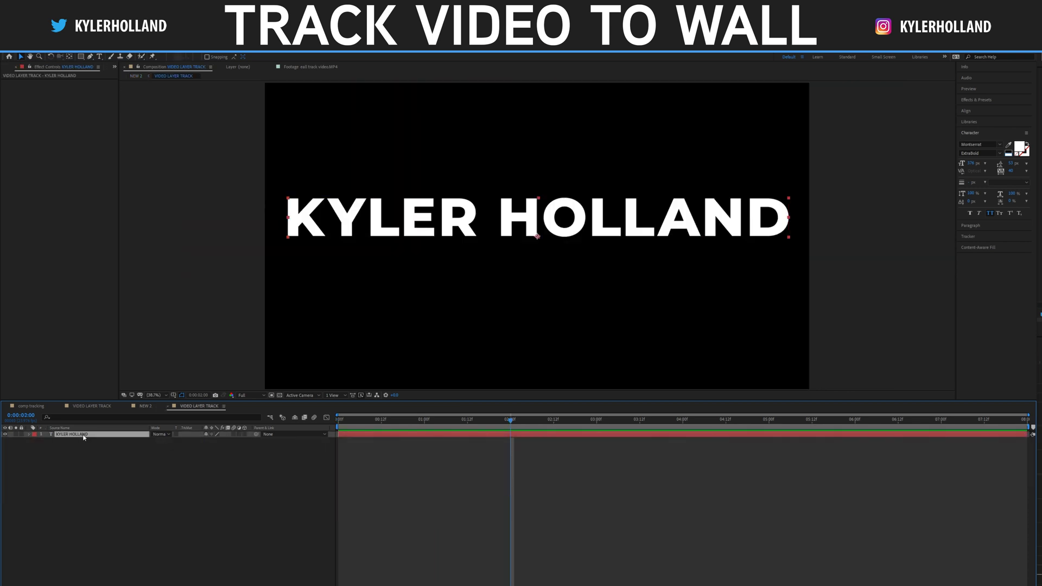
pyautogui.press('Delete')
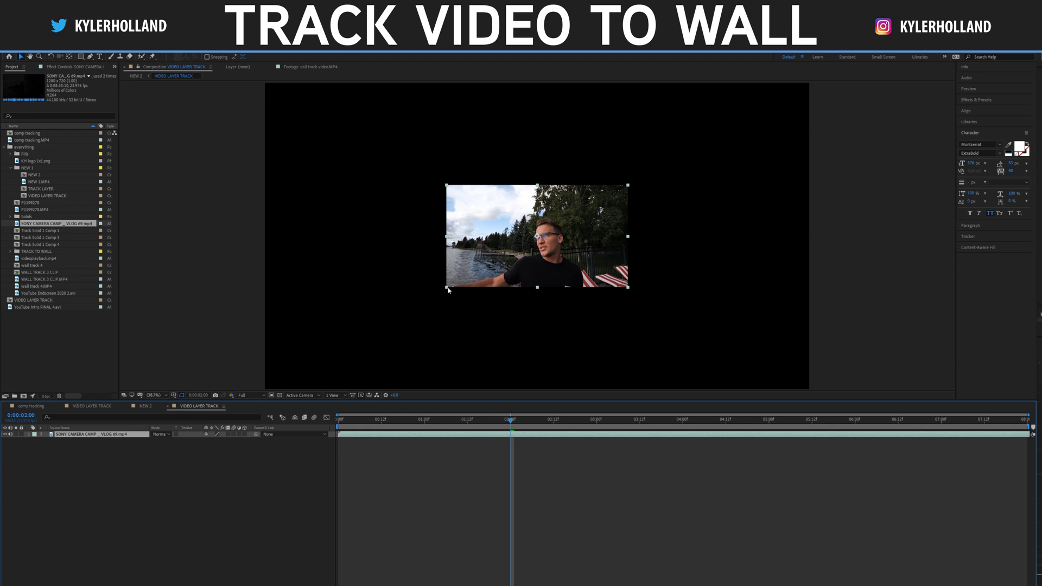
pyautogui.moveTo(448, 290); pyautogui.dragTo(256, 409)
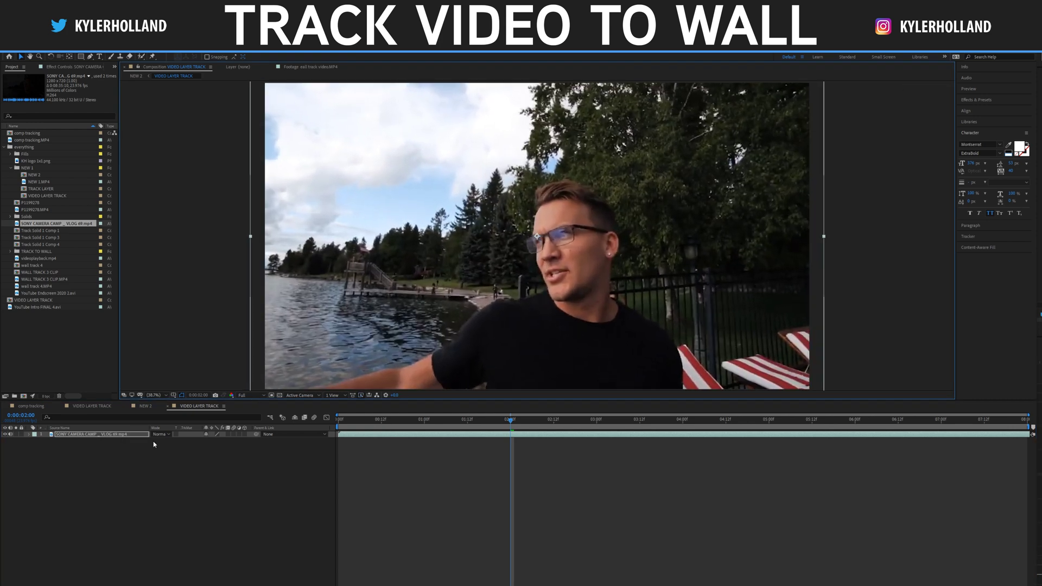
pyautogui.click(151, 408)
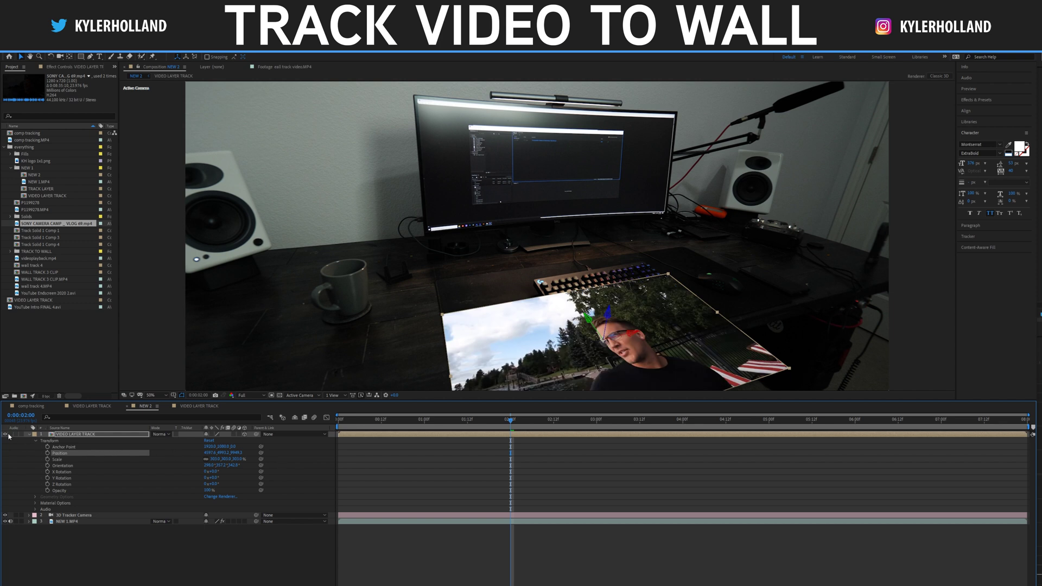
# At frame 15, nudge the vlog clip into place on the desk mat and preview the track.
pyautogui.press('v')
pyautogui.click(393, 419)
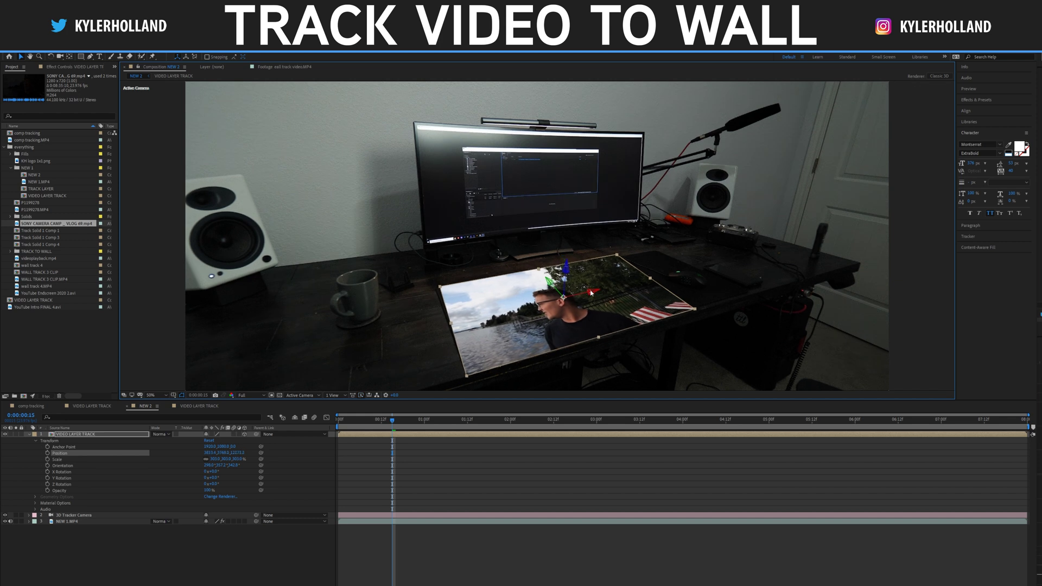
pyautogui.moveTo(636, 286); pyautogui.dragTo(618, 290)
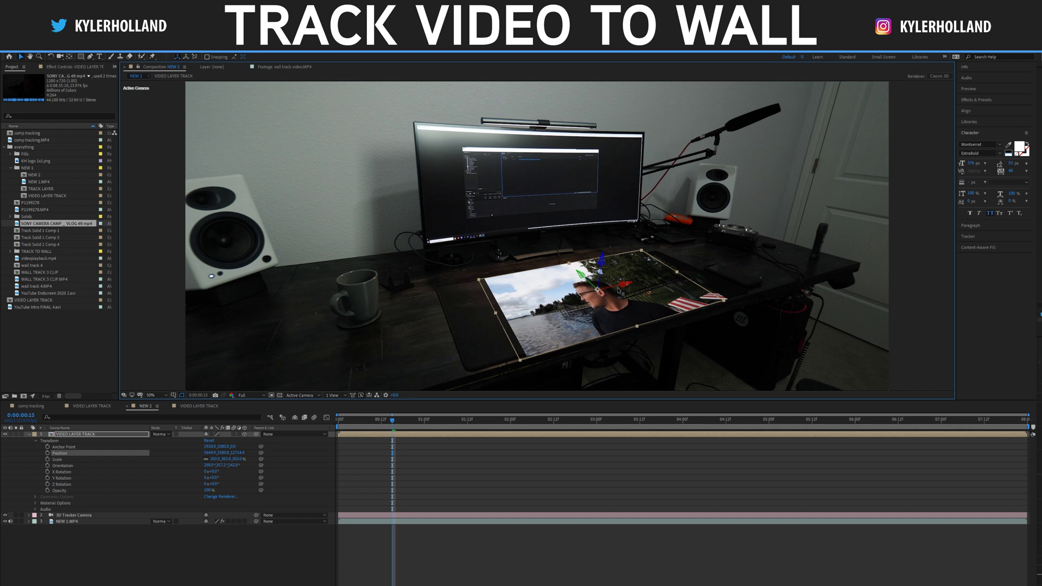
pyautogui.press('space')
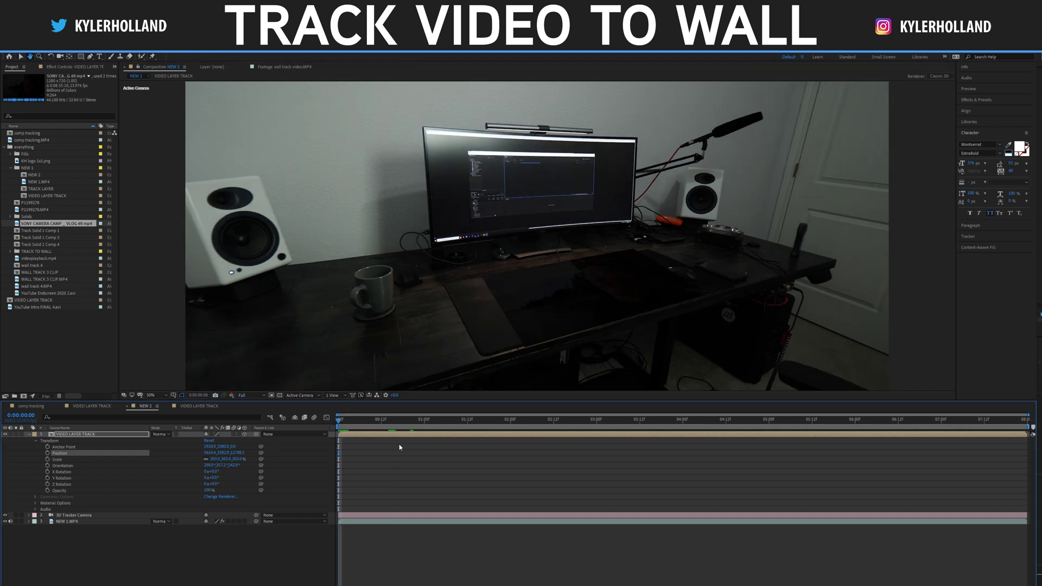